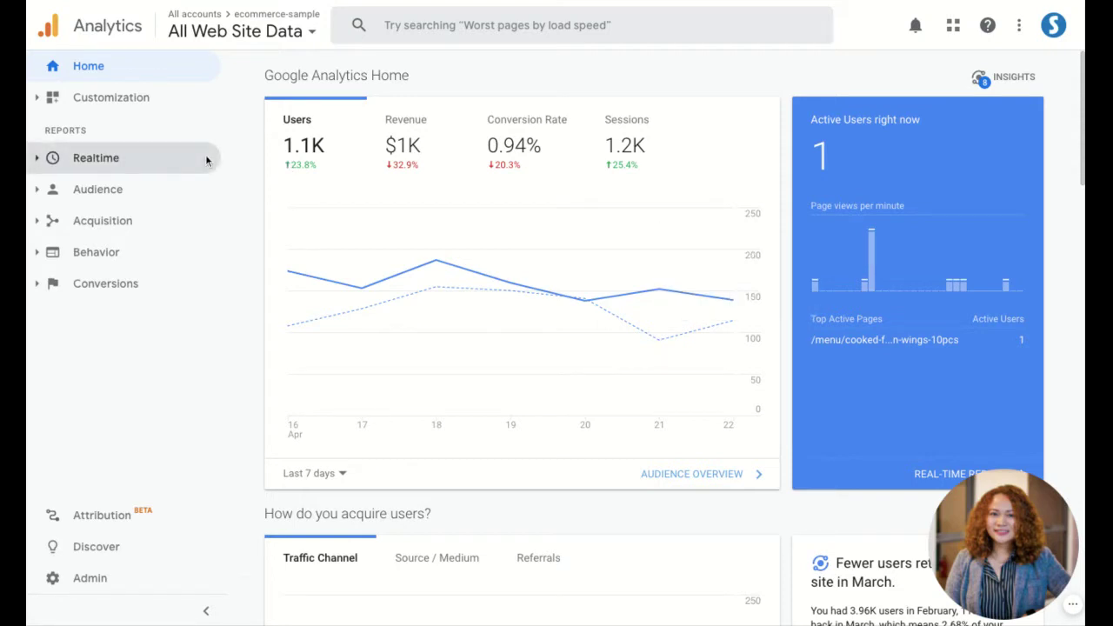
# - Open the Channels report for all acquisition traffic
pyautogui.click(102, 220)
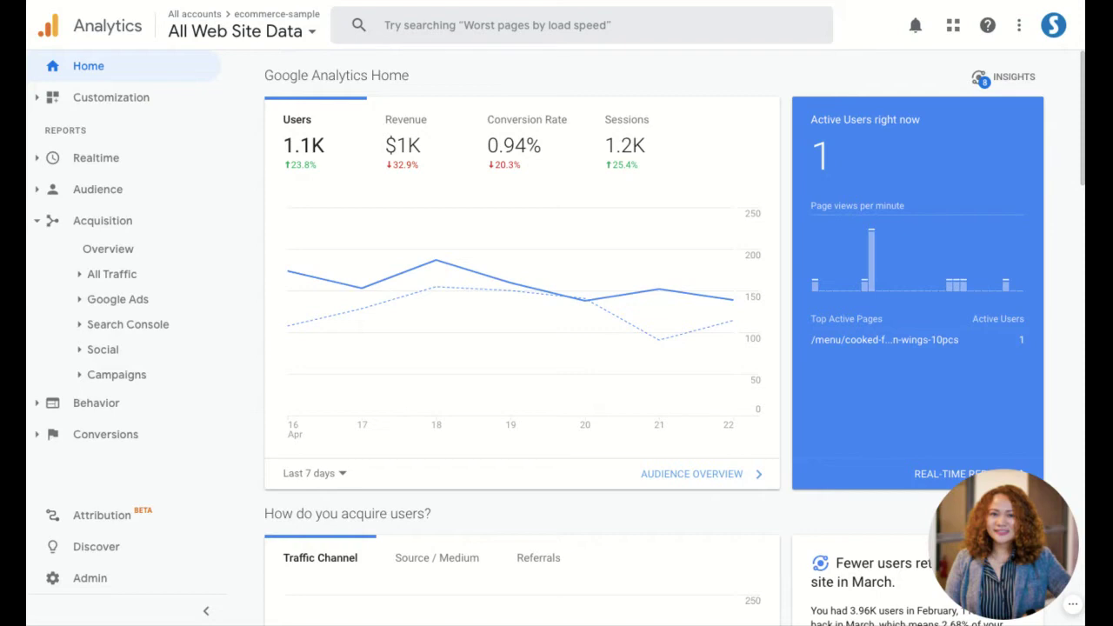
pyautogui.click(168, 276)
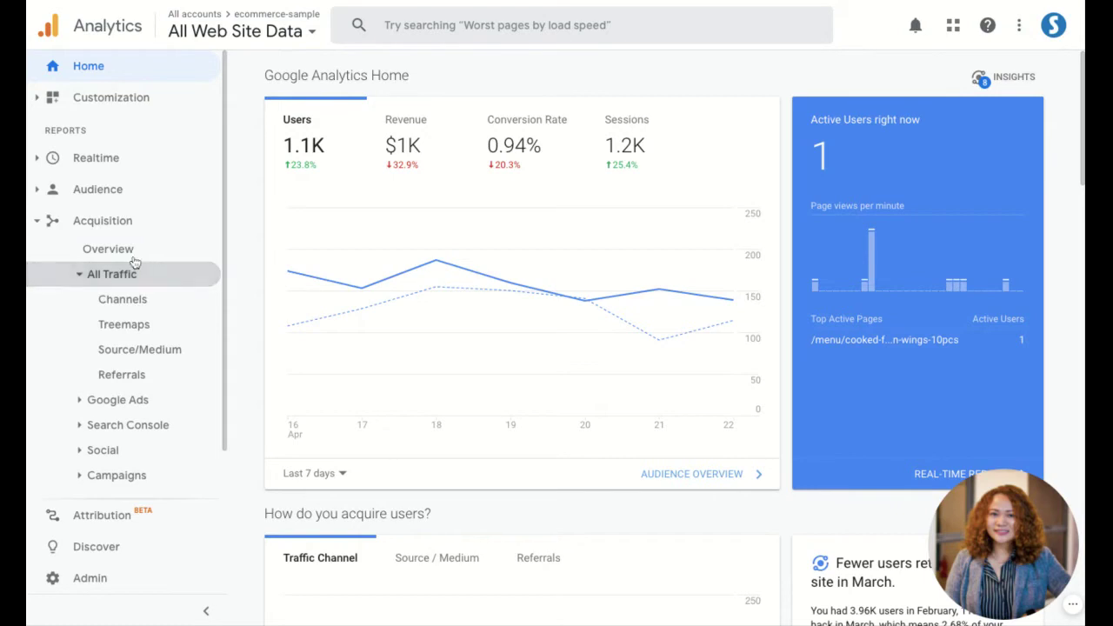
pyautogui.click(132, 303)
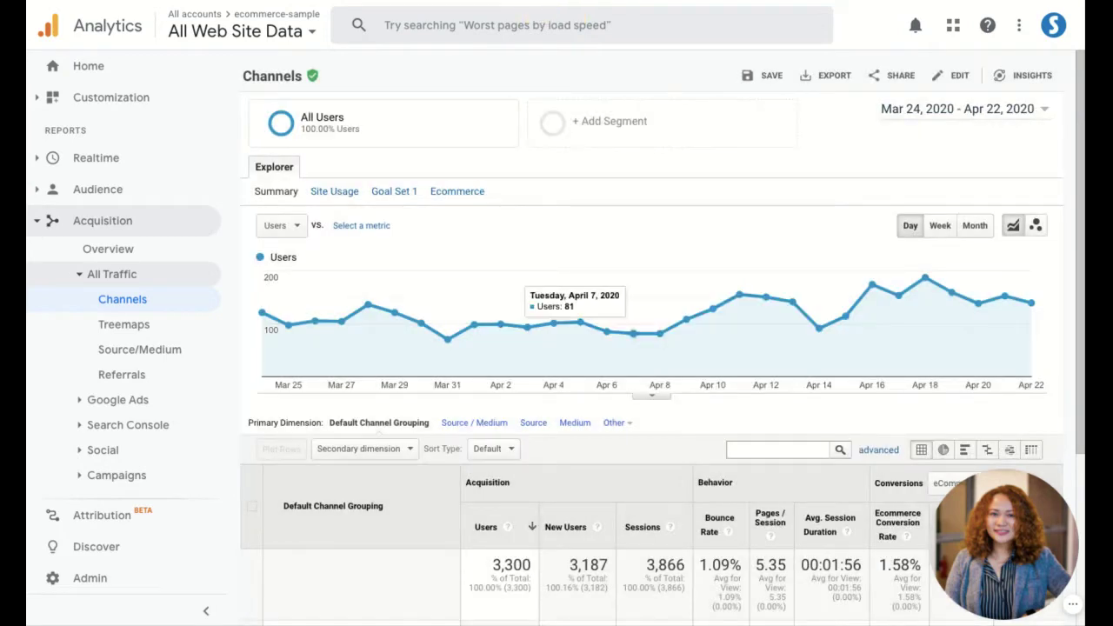
# - Apply an advanced filter to the channels table that includes Default Channel Grouping containing "Organic Search"
pyautogui.scroll(-1, 878, 305)
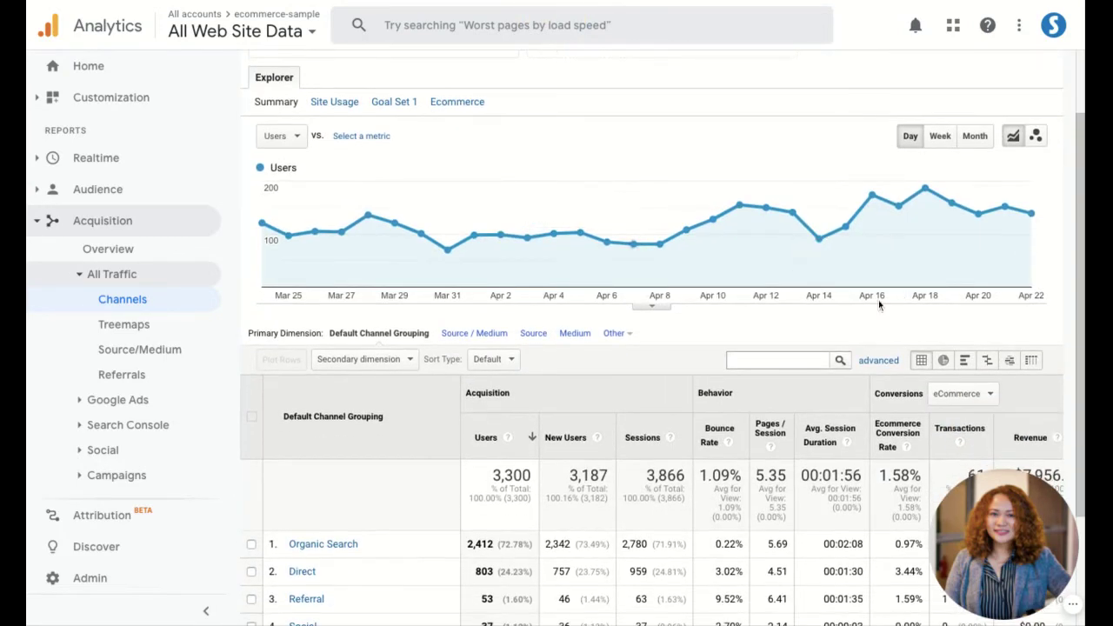
pyautogui.click(872, 365)
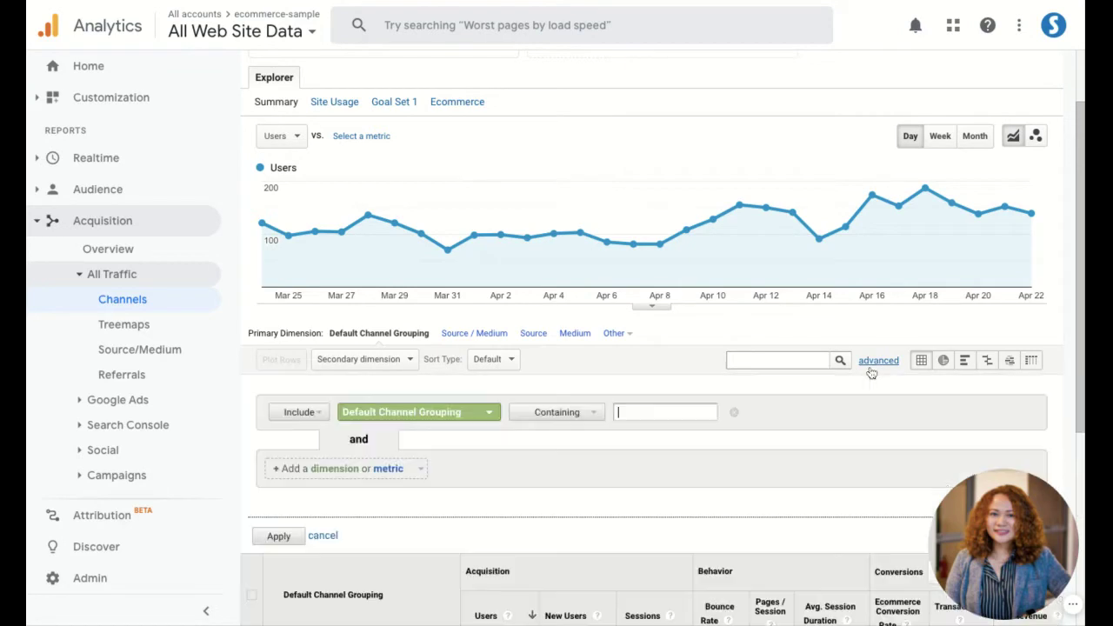
pyautogui.click(642, 412)
pyautogui.write('organi')
pyautogui.click(632, 436)
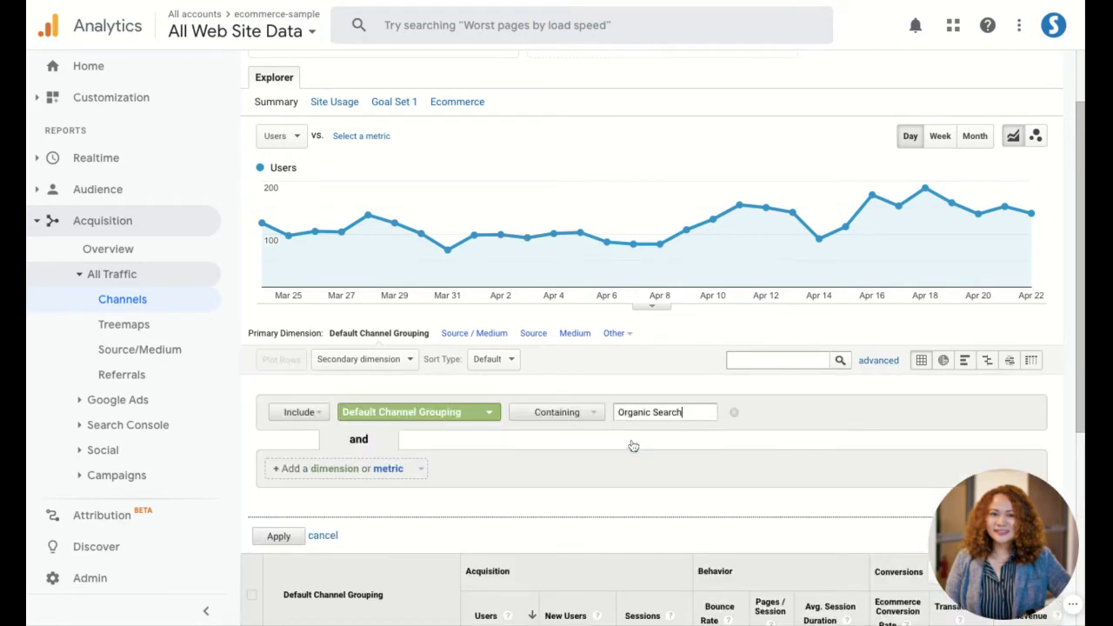
pyautogui.click(278, 537)
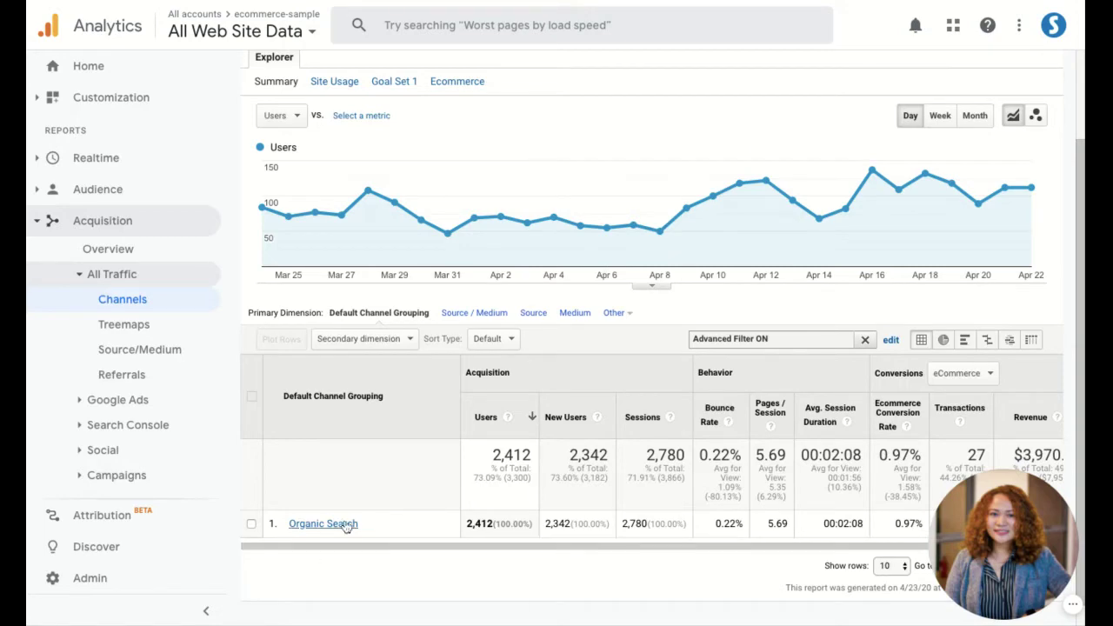
# - Create a new segment on the Channels report with a demographic location condition of Country containing "United States"
pyautogui.scroll(2, 566, 415)
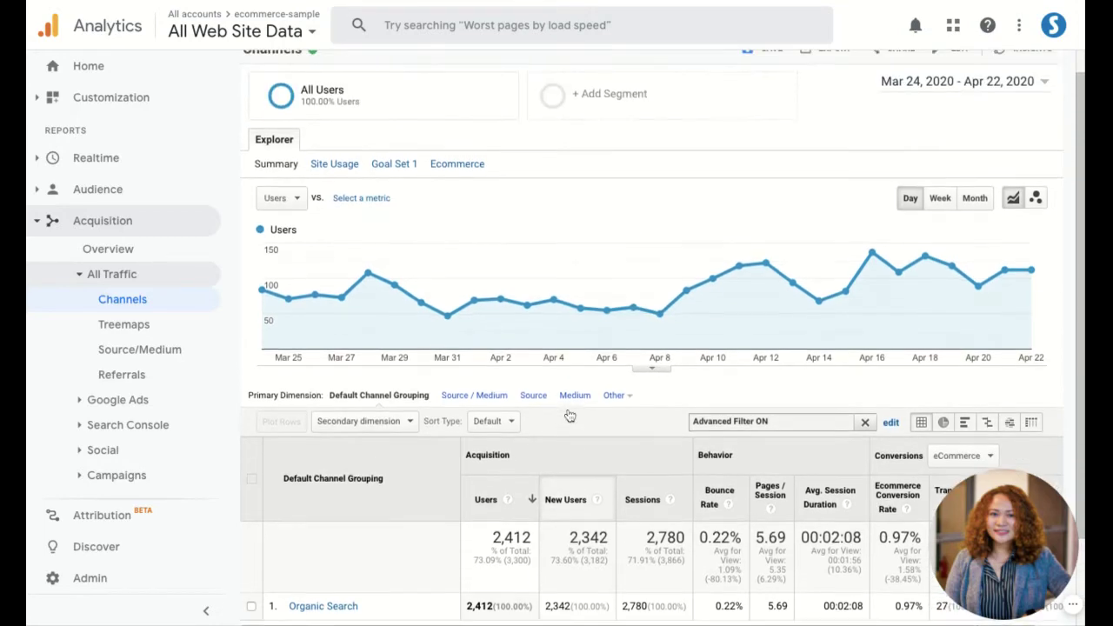
pyautogui.scroll(-1, 569, 414)
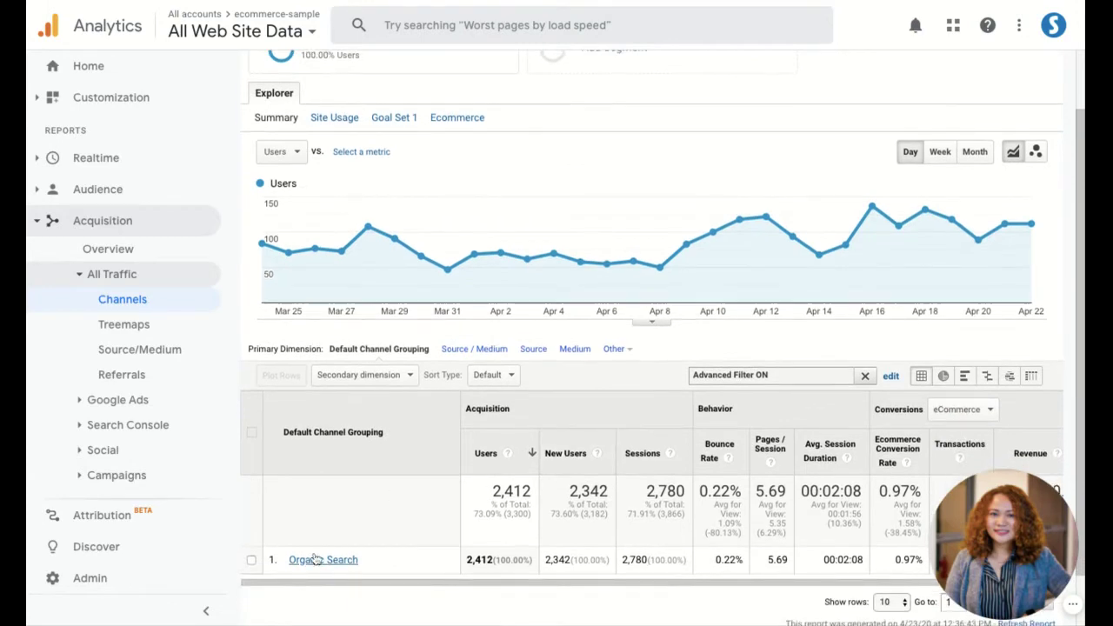
pyautogui.scroll(1, 760, 55)
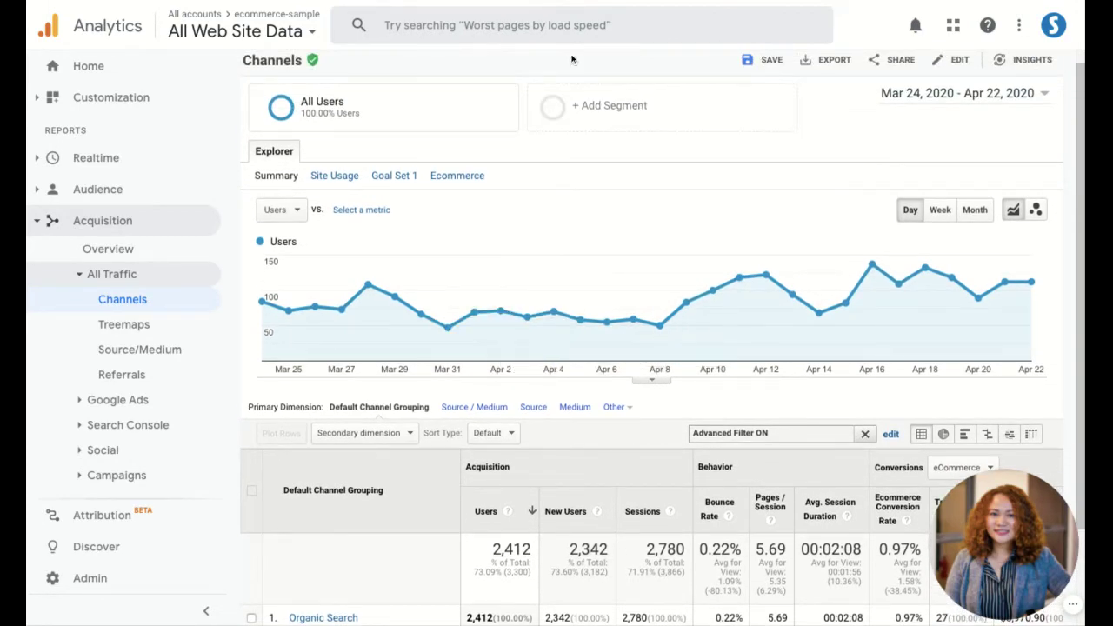
pyautogui.click(590, 117)
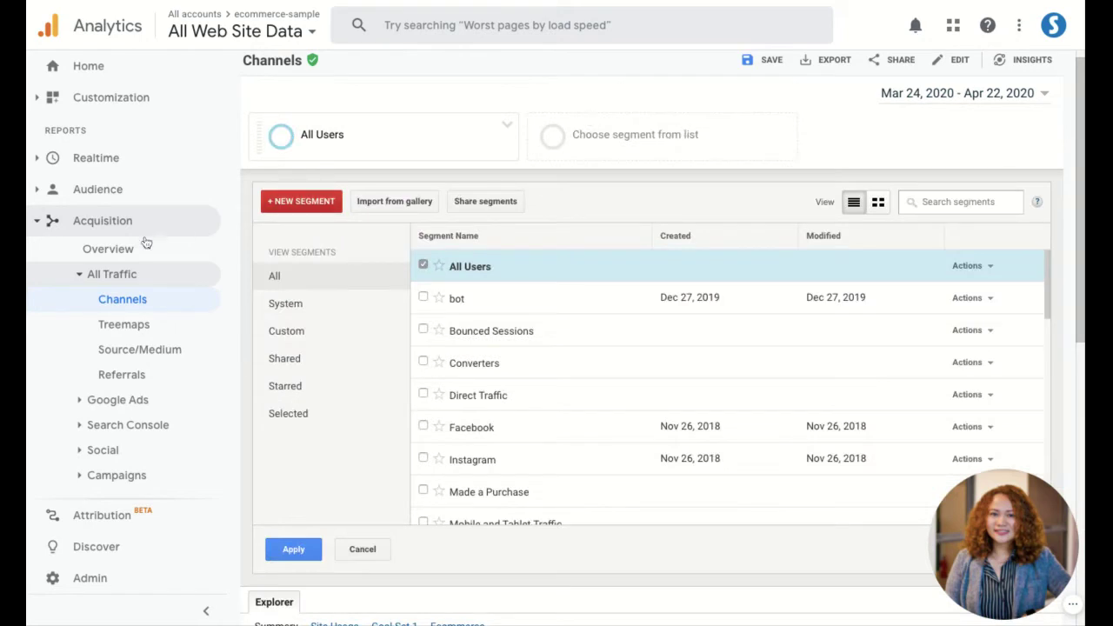
pyautogui.click(285, 204)
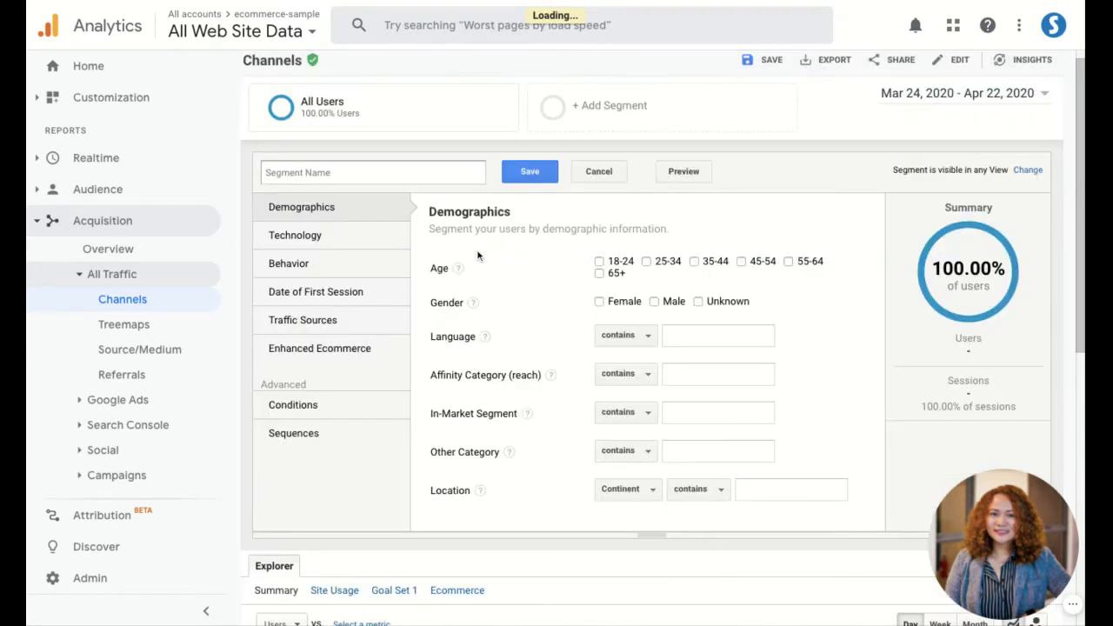
pyautogui.click(635, 496)
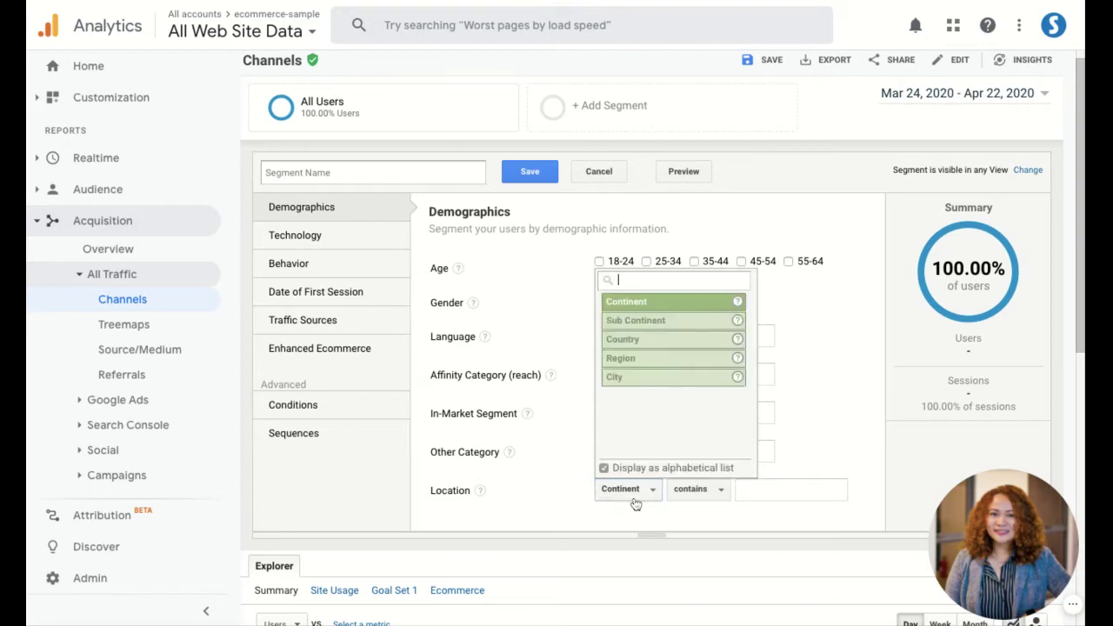
pyautogui.click(631, 340)
pyautogui.click(761, 487)
pyautogui.write('Uni')
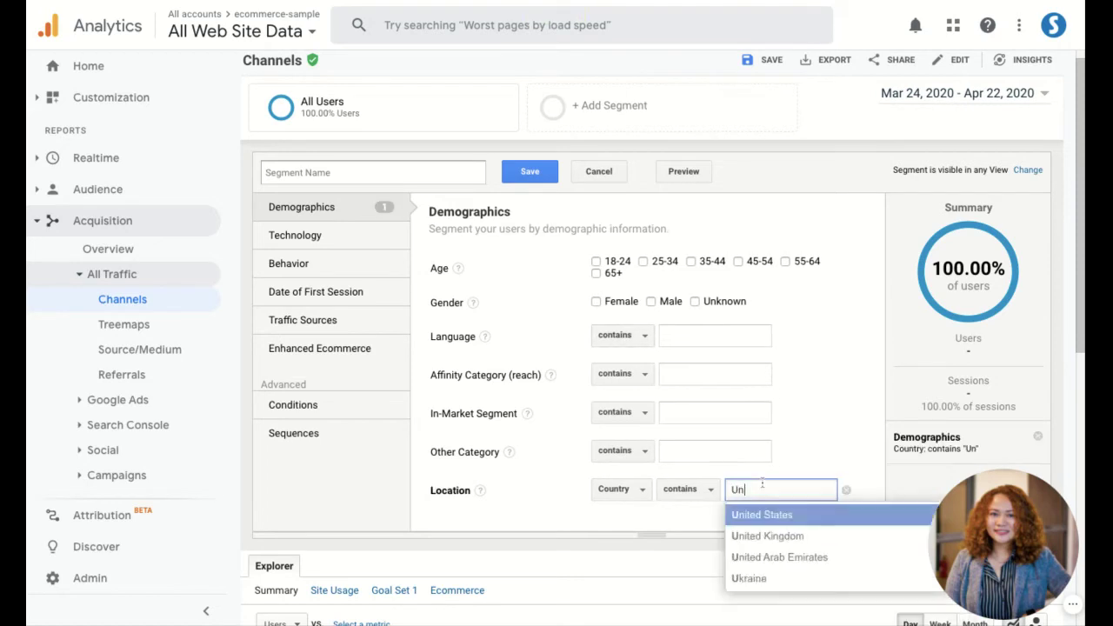
pyautogui.click(771, 515)
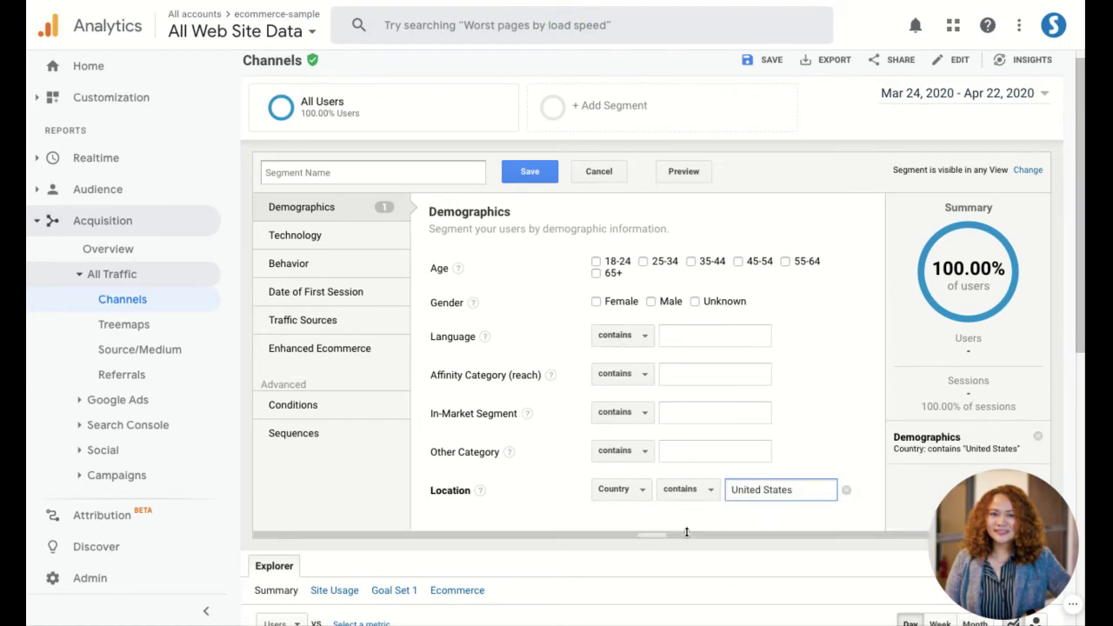
# - Name the United States segment "Country - US" and save it to the report
pyautogui.scroll(-1, 686, 528)
pyautogui.click(311, 113)
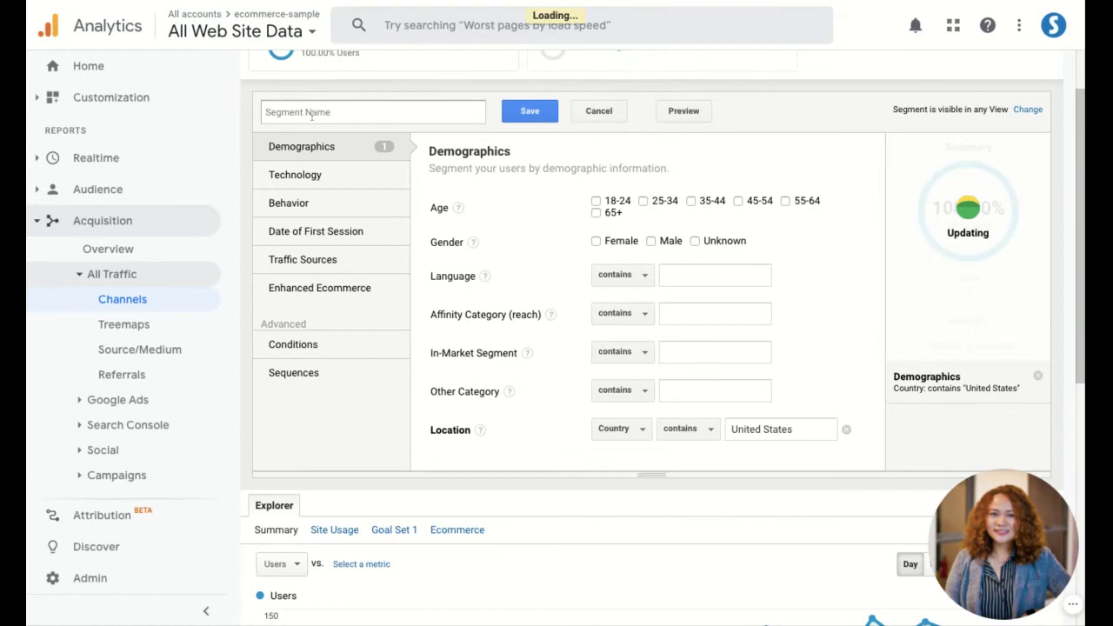
pyautogui.write('Country - ')
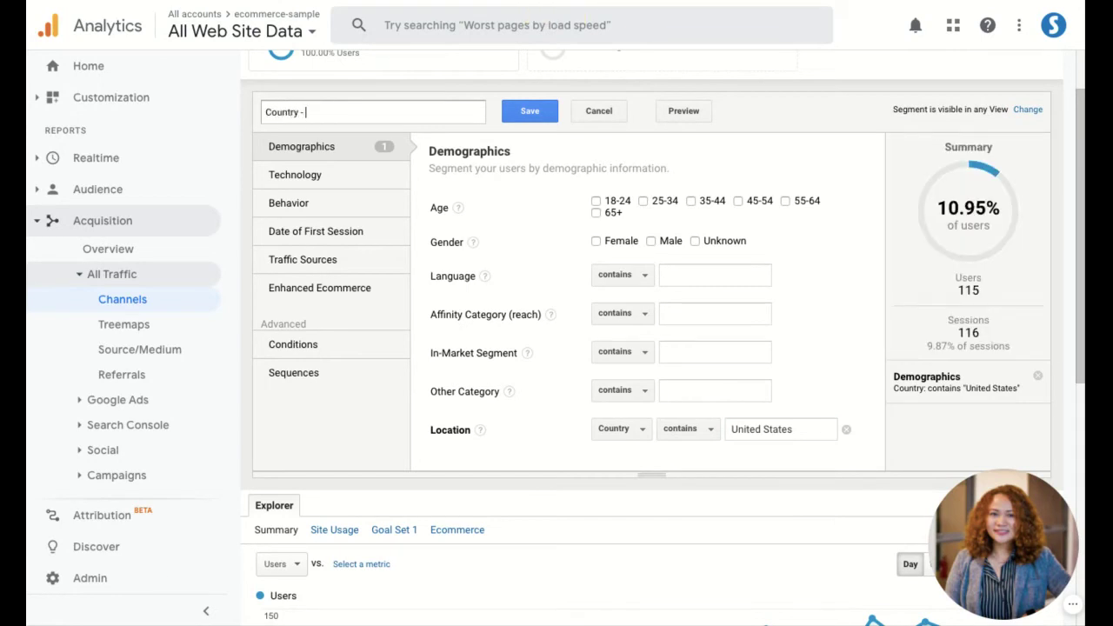
pyautogui.write('US')
pyautogui.click(528, 113)
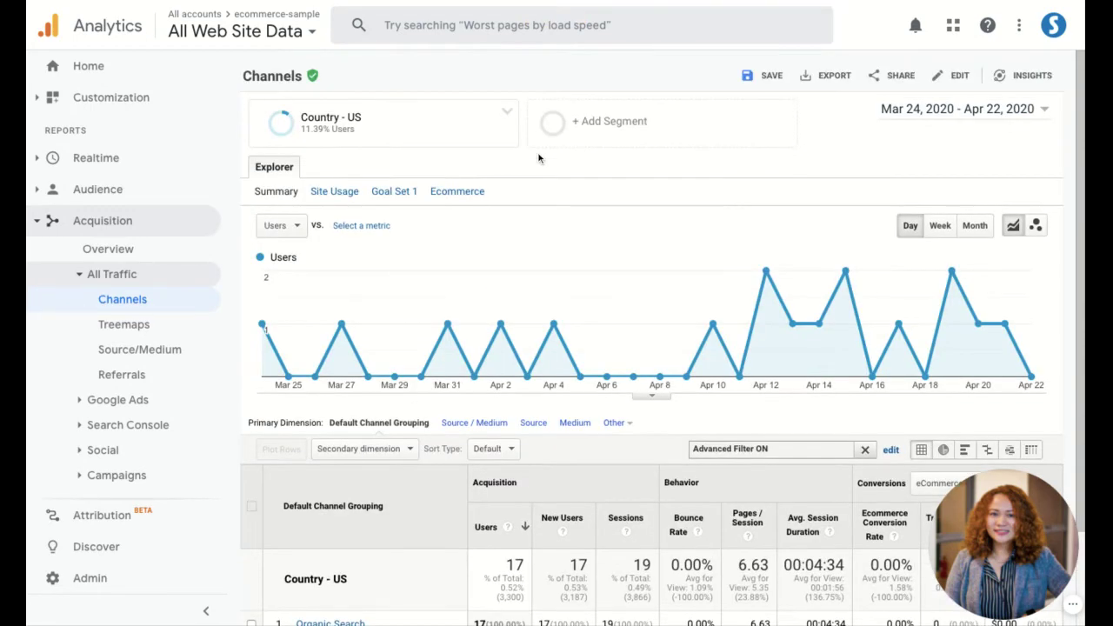
# - Add a second new segment with a demographic location condition of Country containing "Singapore"
pyautogui.scroll(-3, 447, 455)
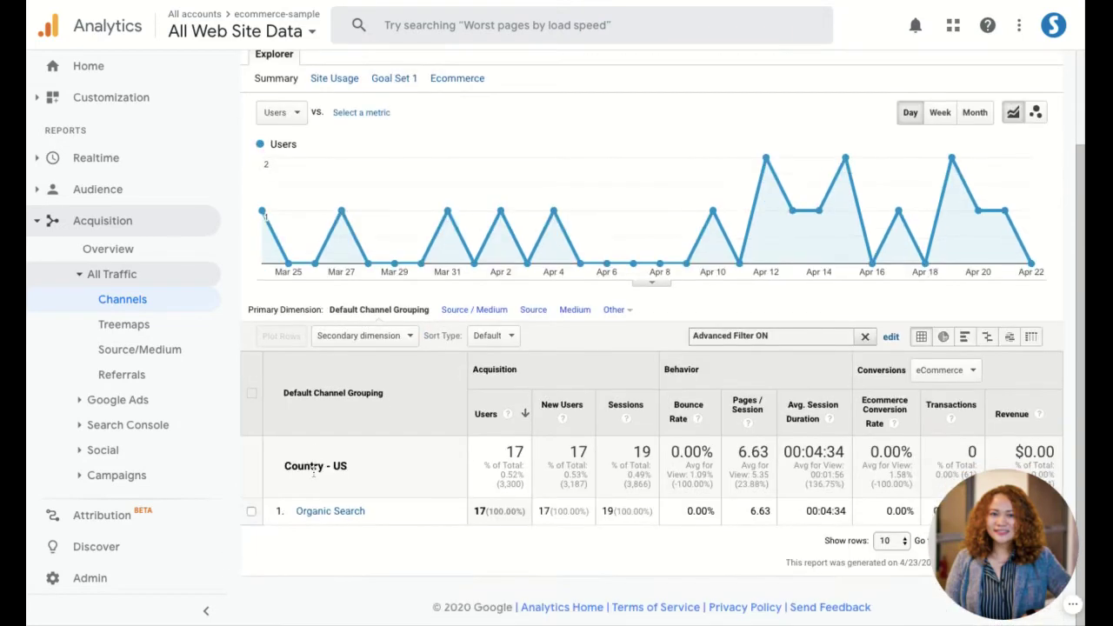
pyautogui.scroll(3, 492, 416)
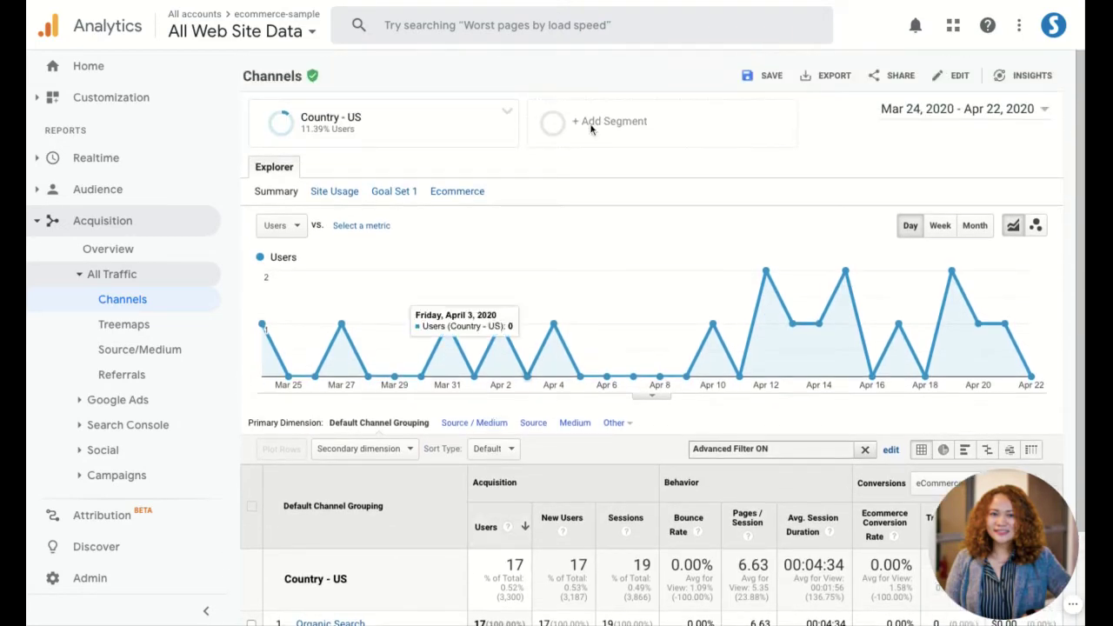
pyautogui.click(607, 142)
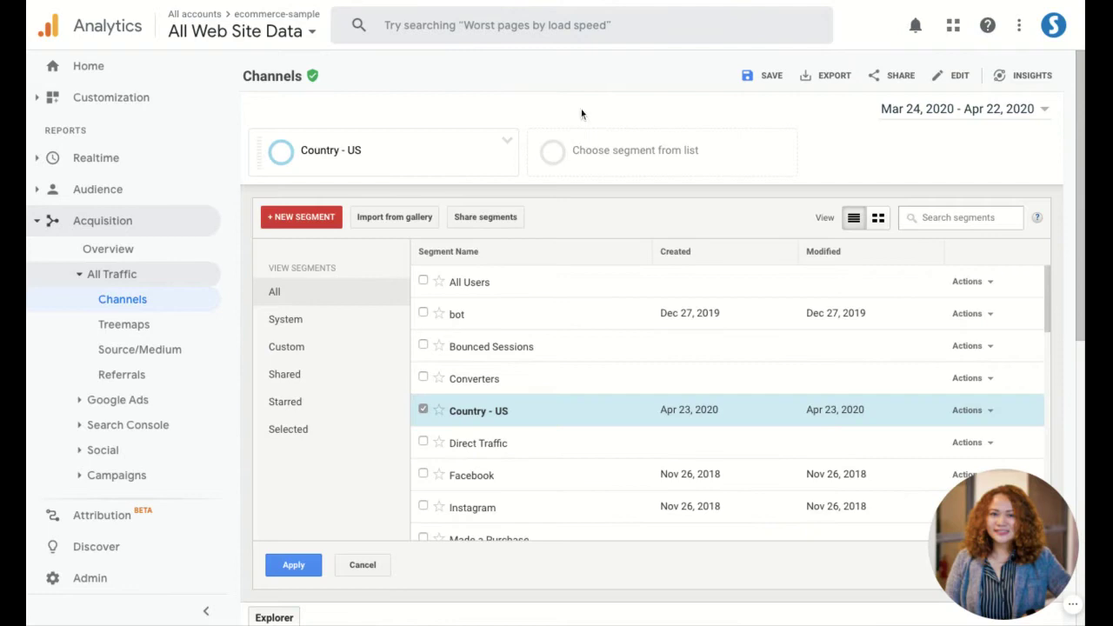
pyautogui.click(296, 219)
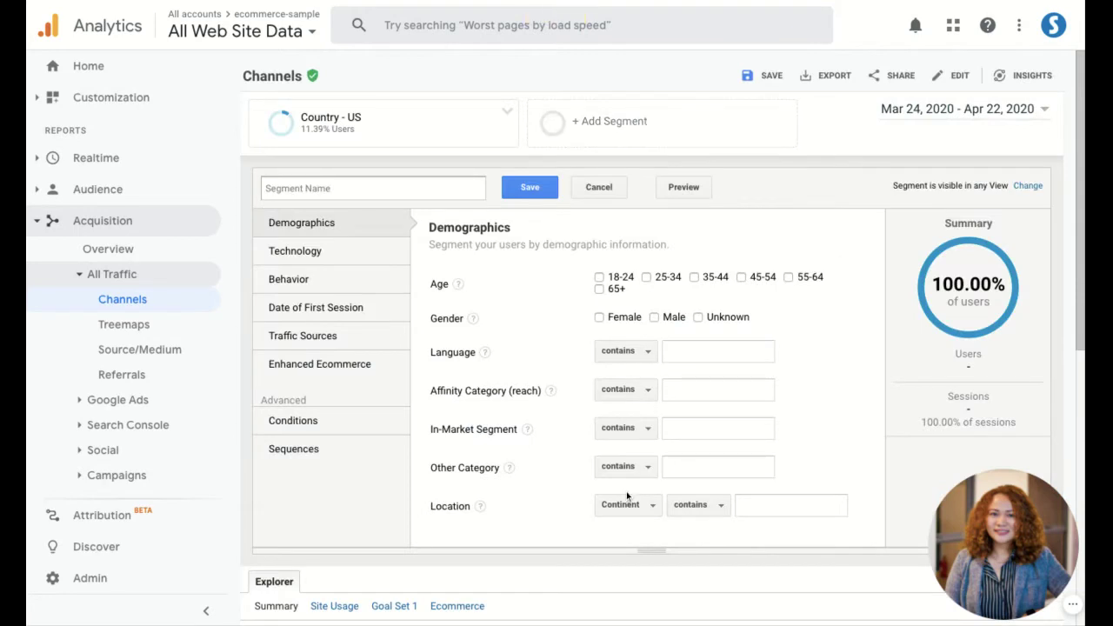
pyautogui.click(623, 504)
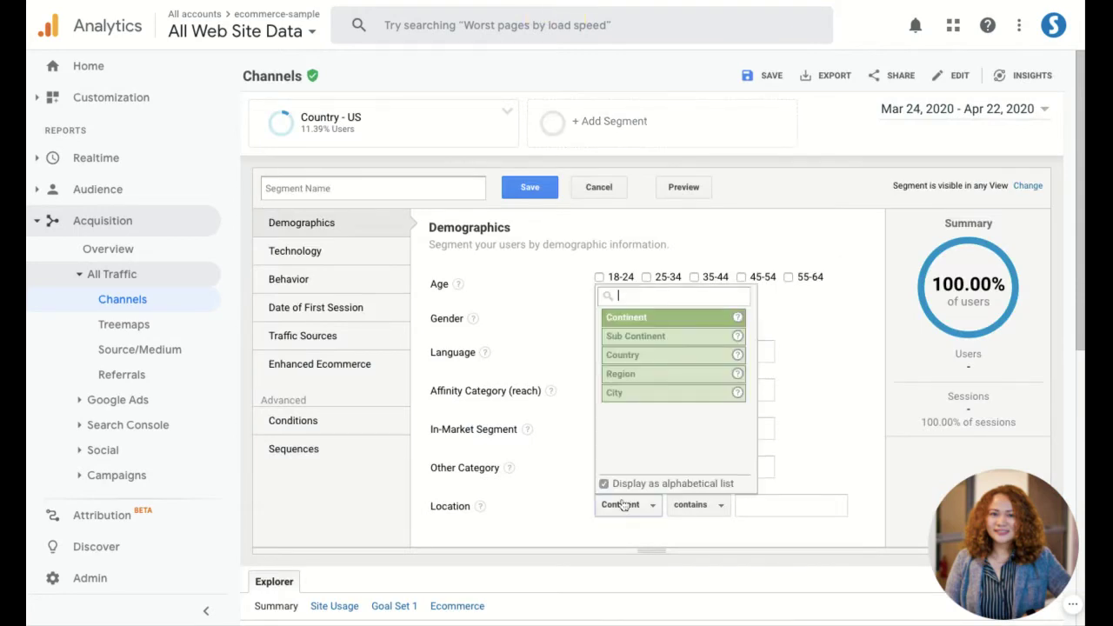
pyautogui.write('countr')
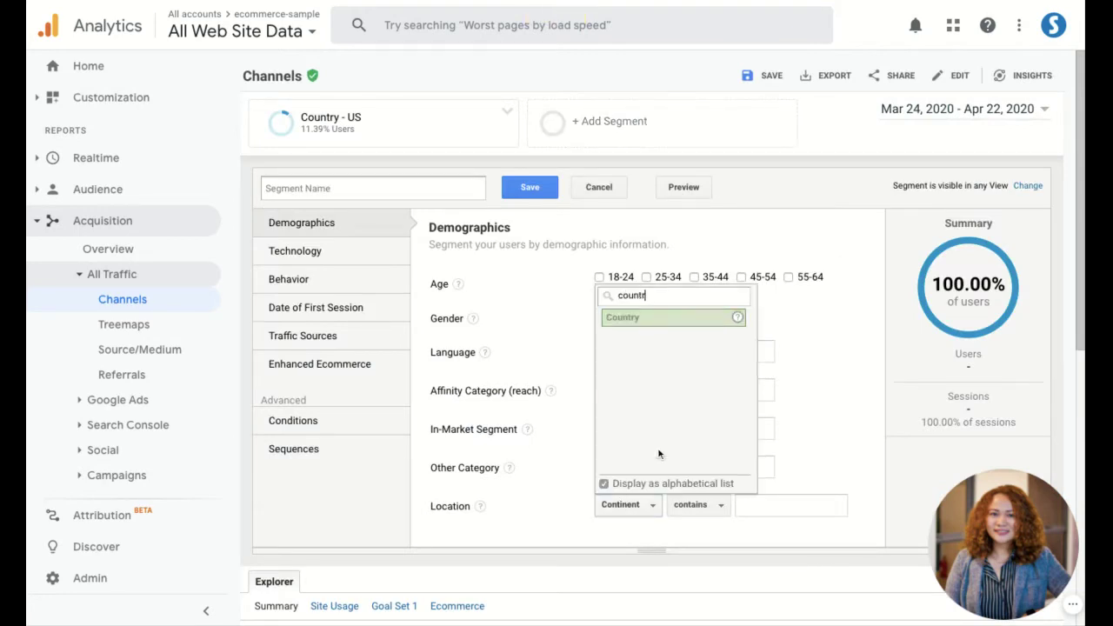
pyautogui.click(648, 316)
pyautogui.click(768, 507)
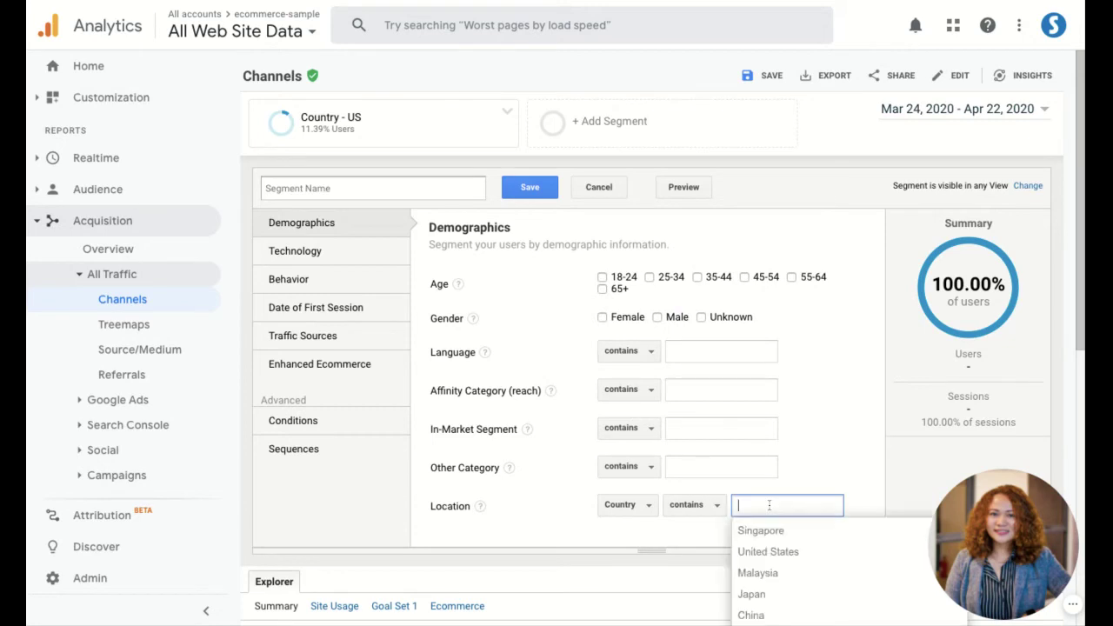
pyautogui.write('Sin')
pyautogui.click(802, 529)
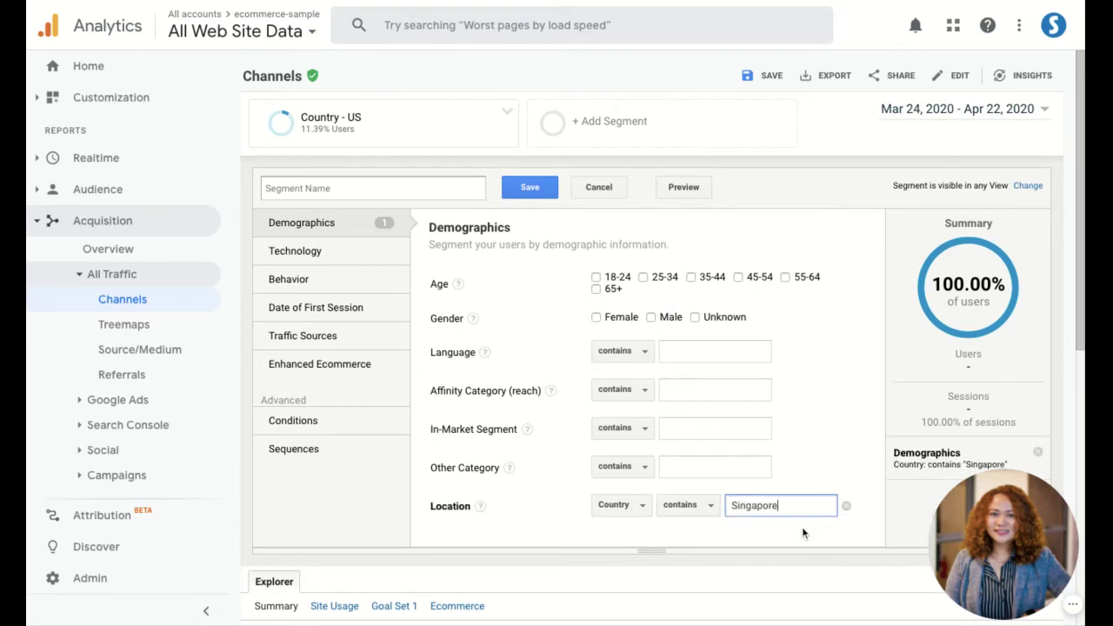
# - Name the Singapore segment "Country - SG" and save it to the report
pyautogui.click(388, 188)
pyautogui.write('Cou')
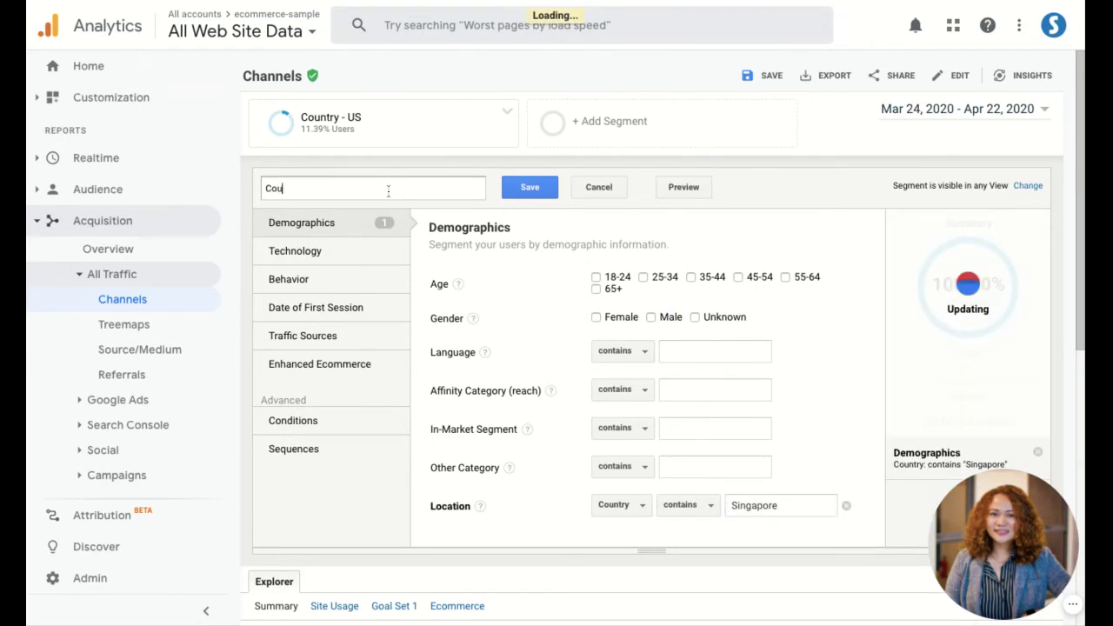
pyautogui.write('ntry - SG')
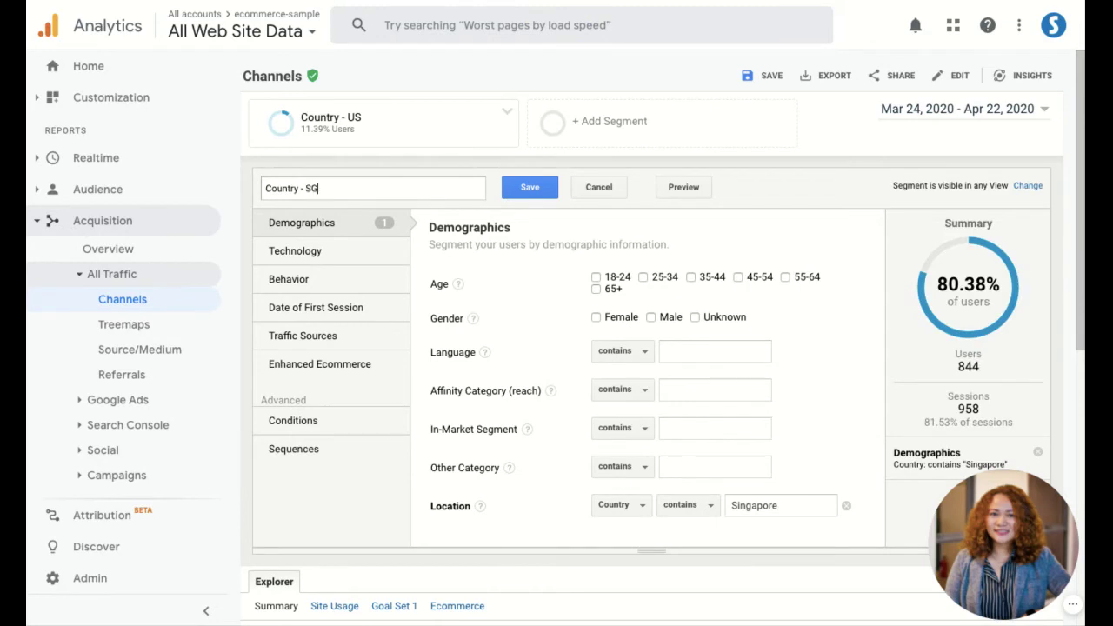
pyautogui.click(525, 190)
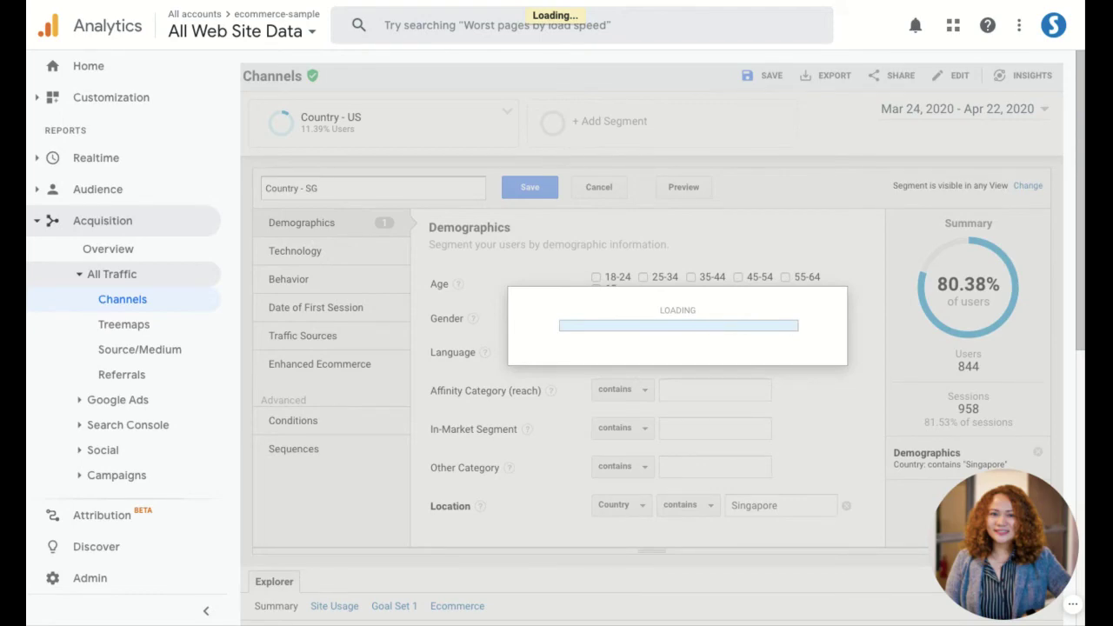
# - Add a third new segment with a demographic location condition of Country containing "Malaysia"
pyautogui.scroll(-1, 516, 372)
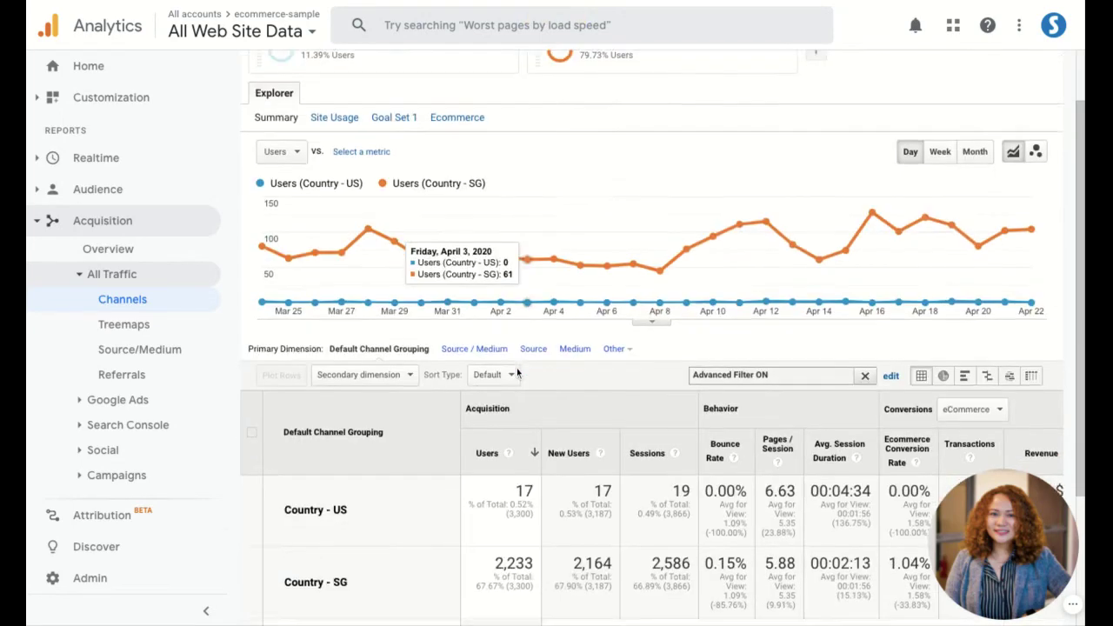
pyautogui.scroll(-1, 517, 372)
pyautogui.scroll(1, 516, 373)
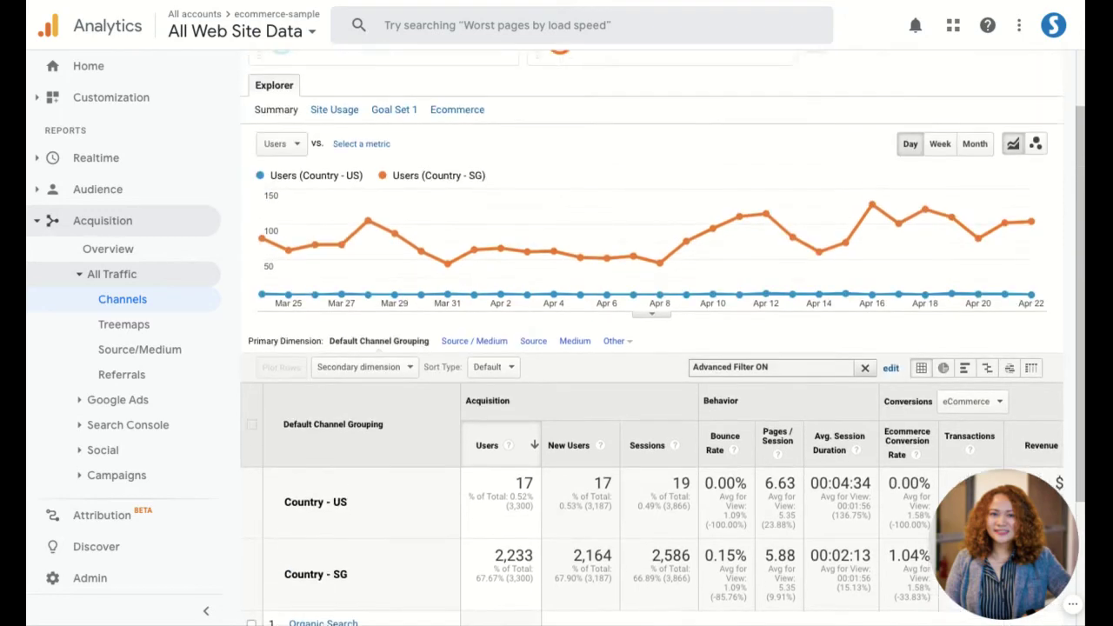
pyautogui.scroll(1, 940, 135)
pyautogui.click(817, 112)
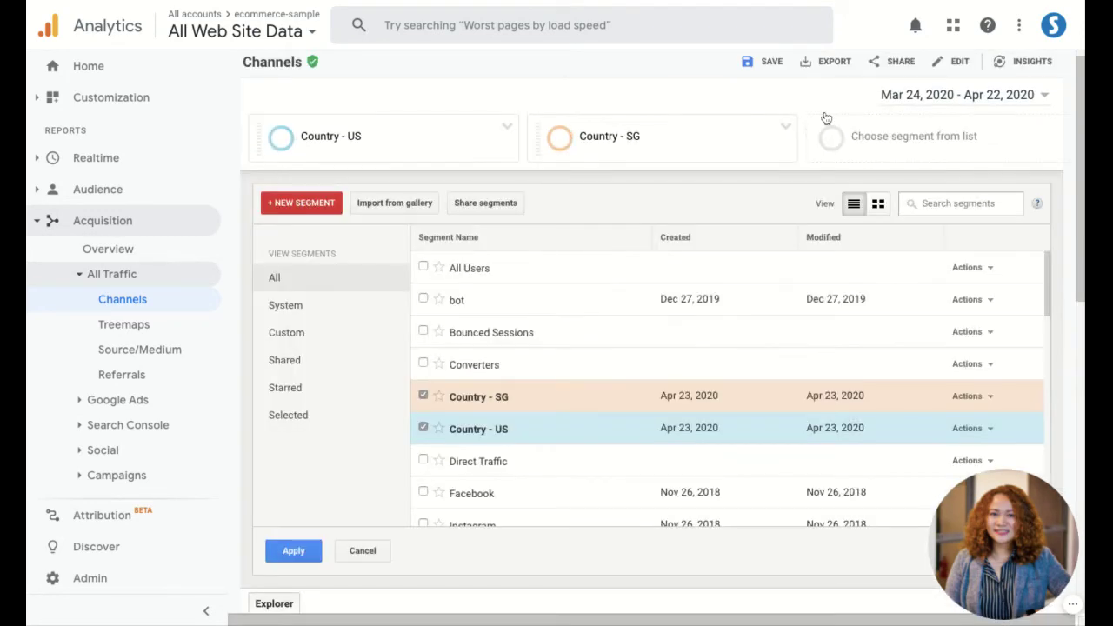
pyautogui.click(306, 209)
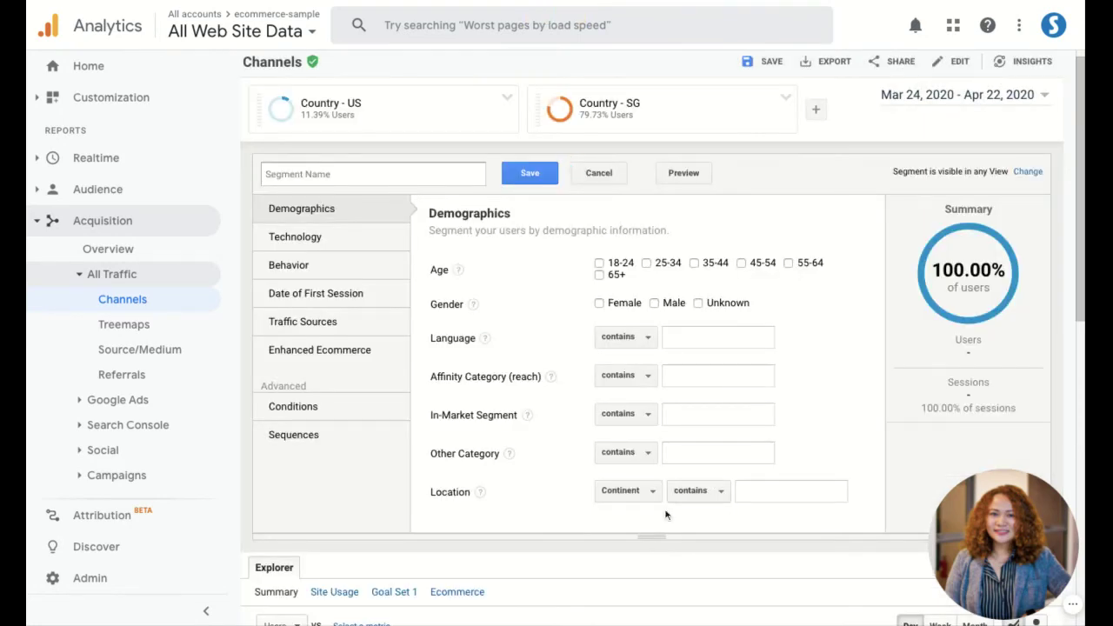
pyautogui.click(641, 490)
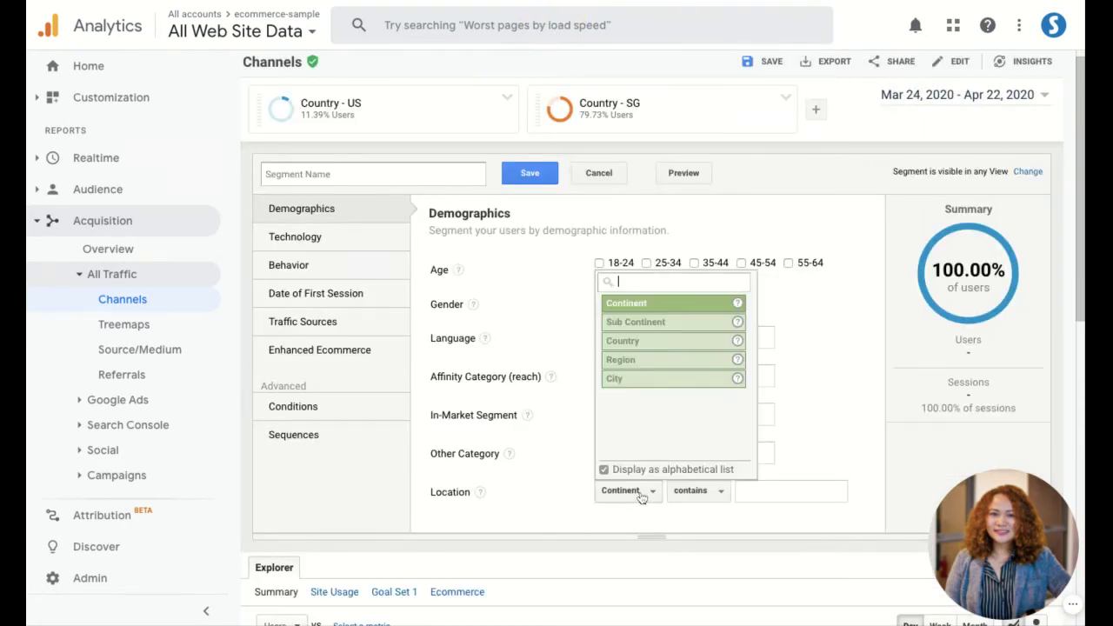
pyautogui.click(652, 341)
pyautogui.click(788, 489)
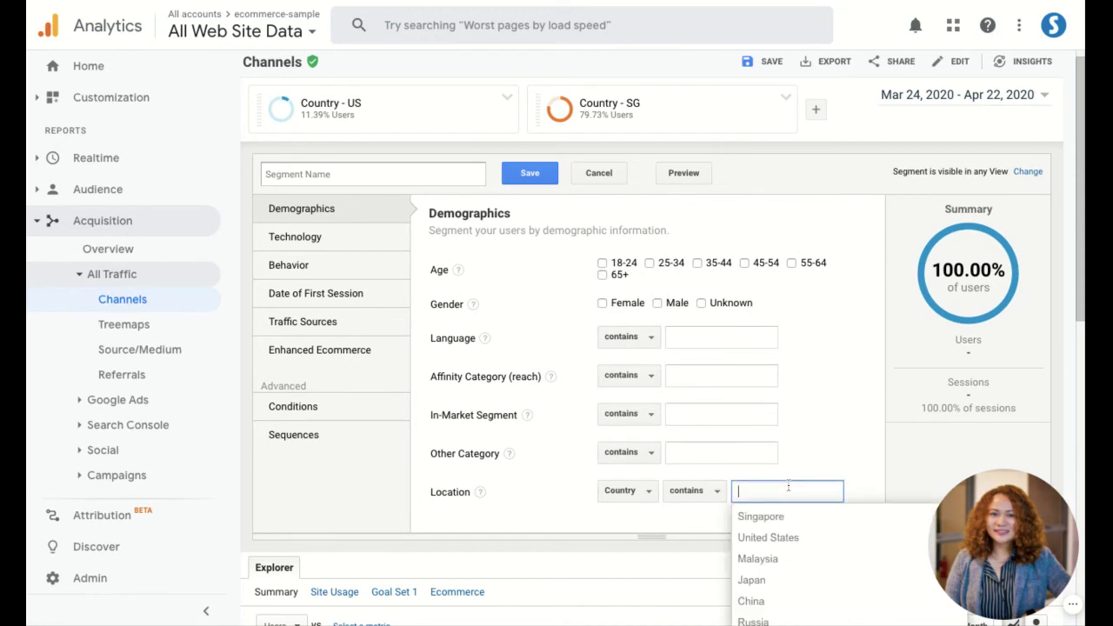
pyautogui.write('Malay')
pyautogui.click(802, 522)
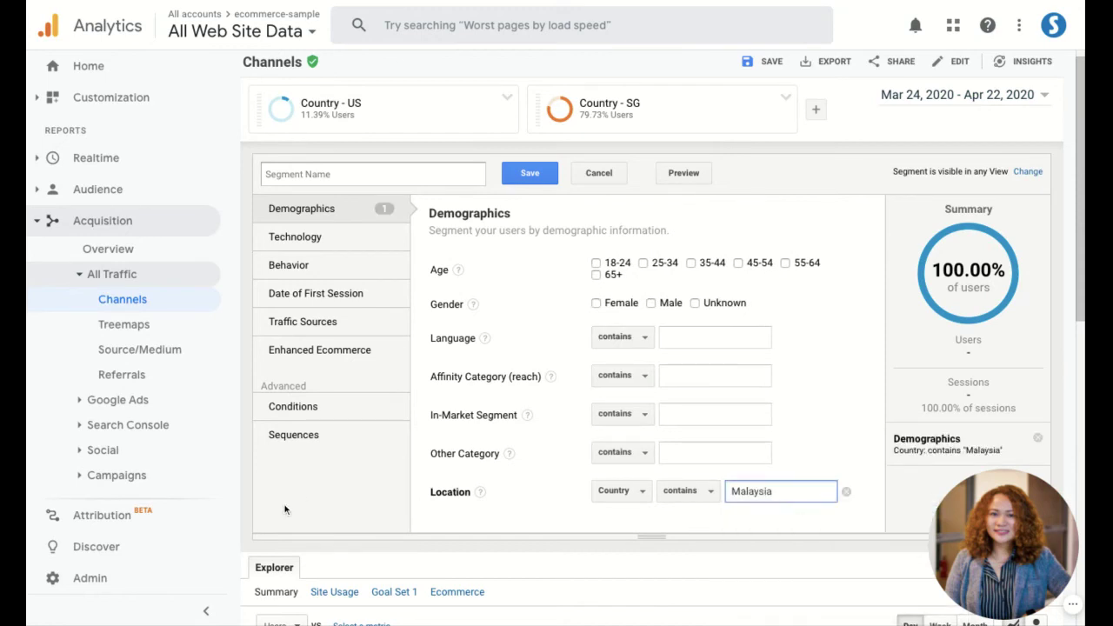
# - Name the Malaysia segment "Country - MY" and save it to the report
pyautogui.click(431, 175)
pyautogui.write('C')
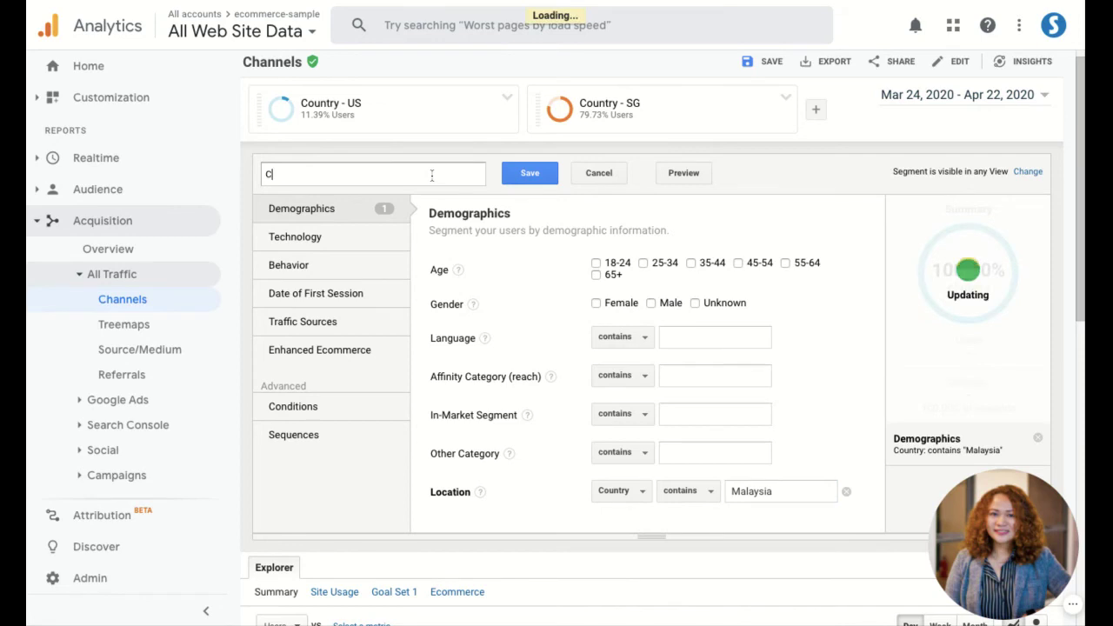
pyautogui.write('ountry - MY')
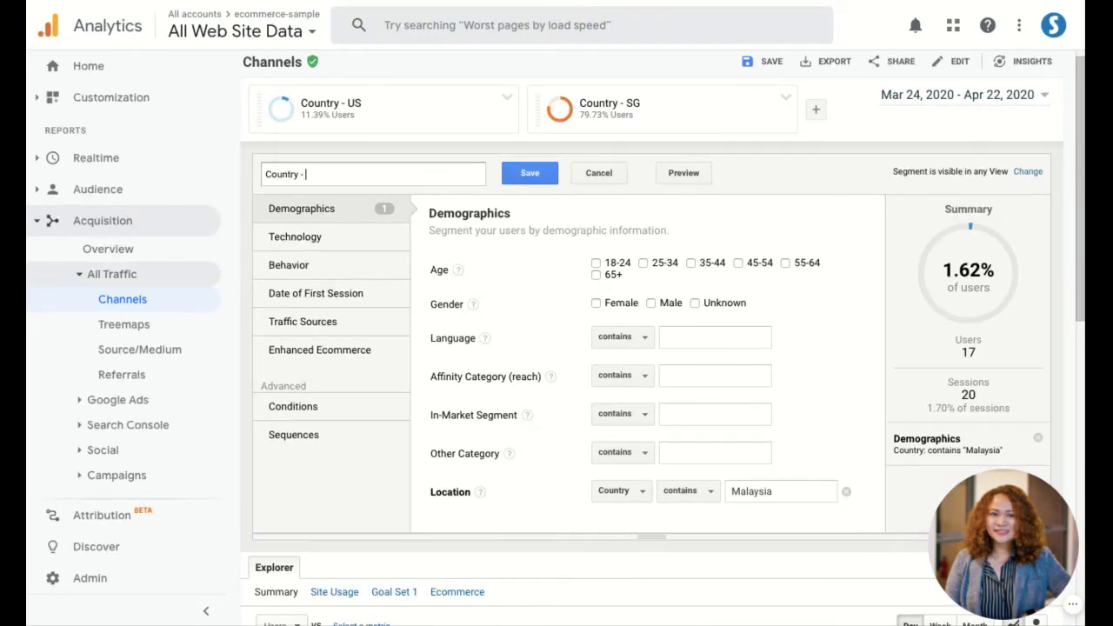
pyautogui.click(532, 176)
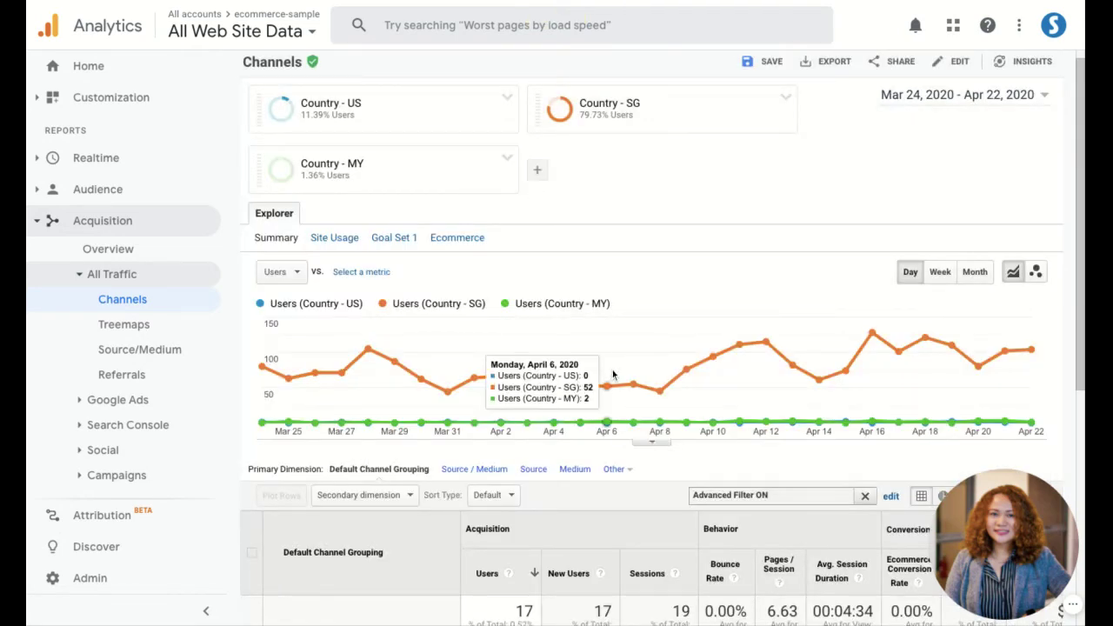
# - Start sharing the Channels report by email and fill in the recipient's e-mail address
pyautogui.scroll(-4, 612, 374)
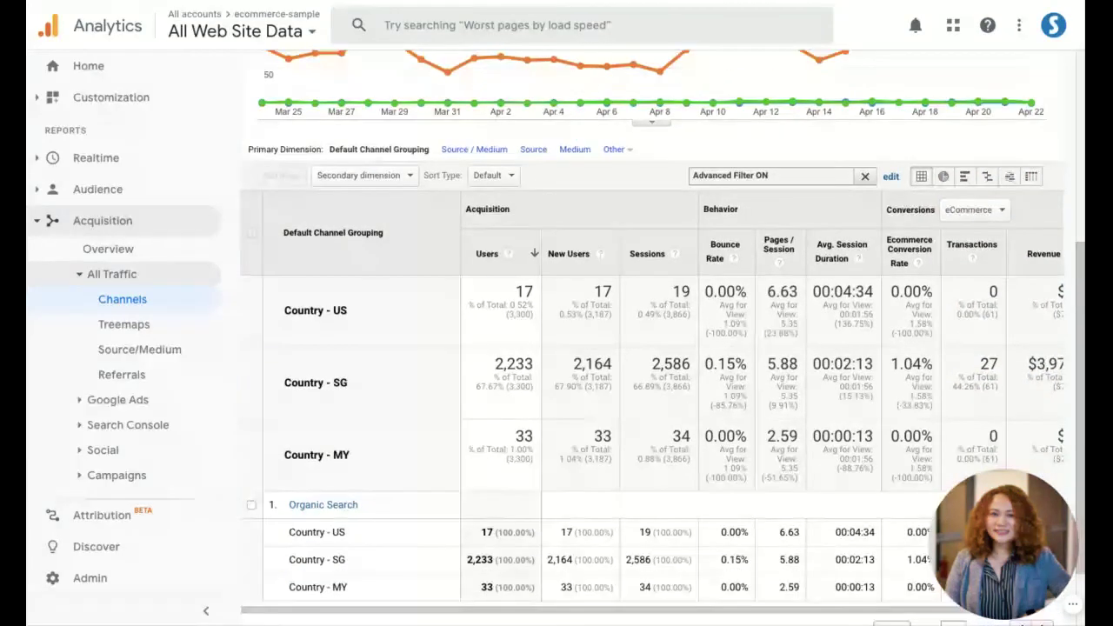
pyautogui.scroll(1, 660, 391)
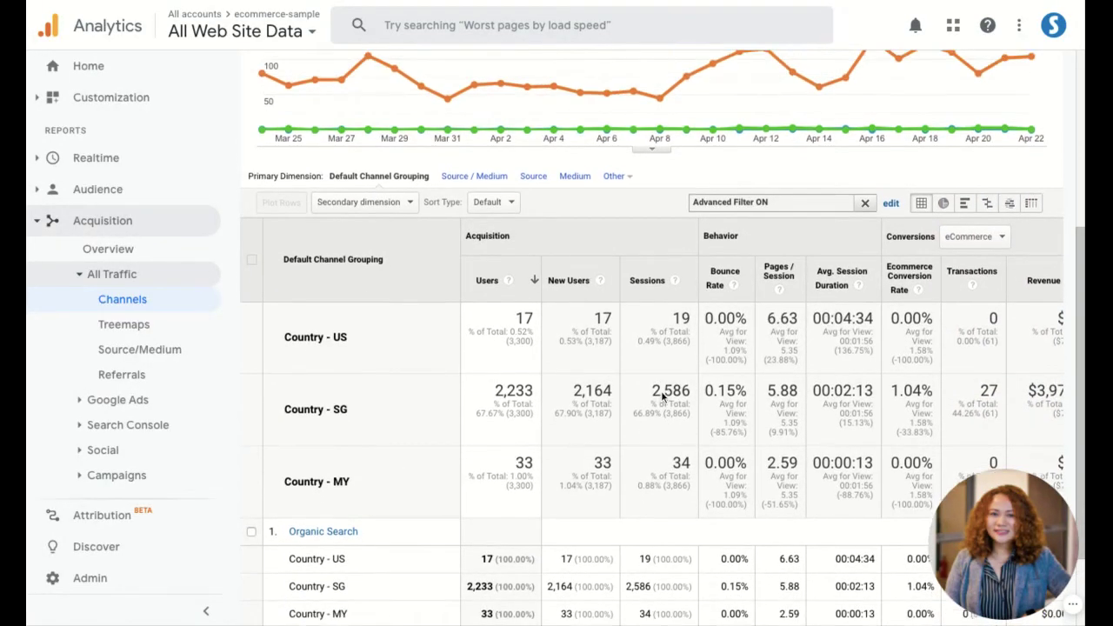
pyautogui.scroll(-1, 661, 395)
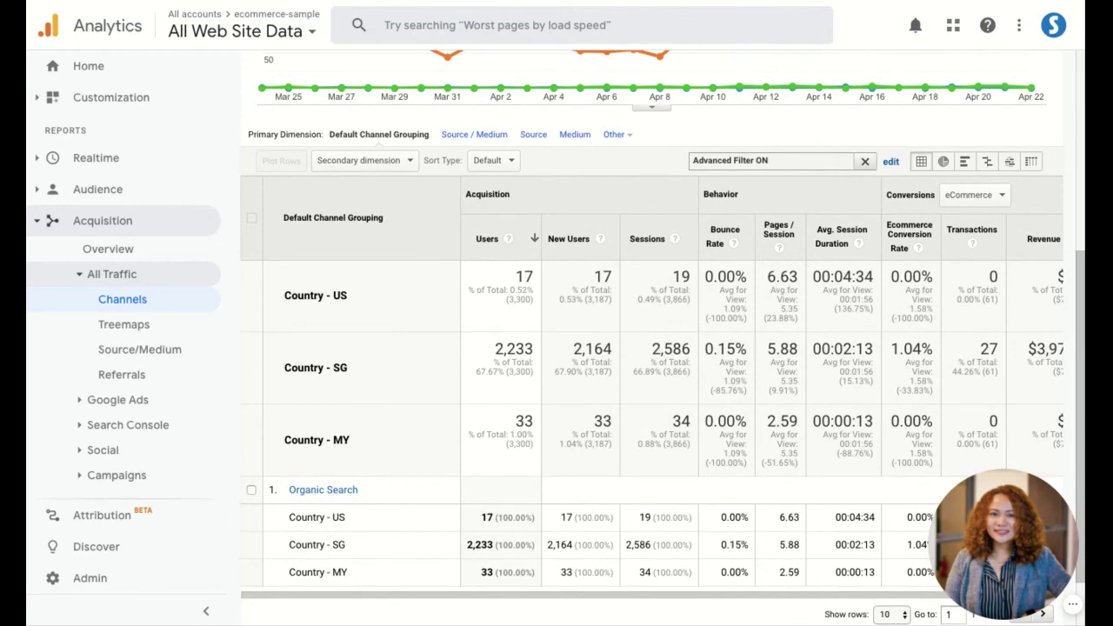
pyautogui.scroll(4, 600, 409)
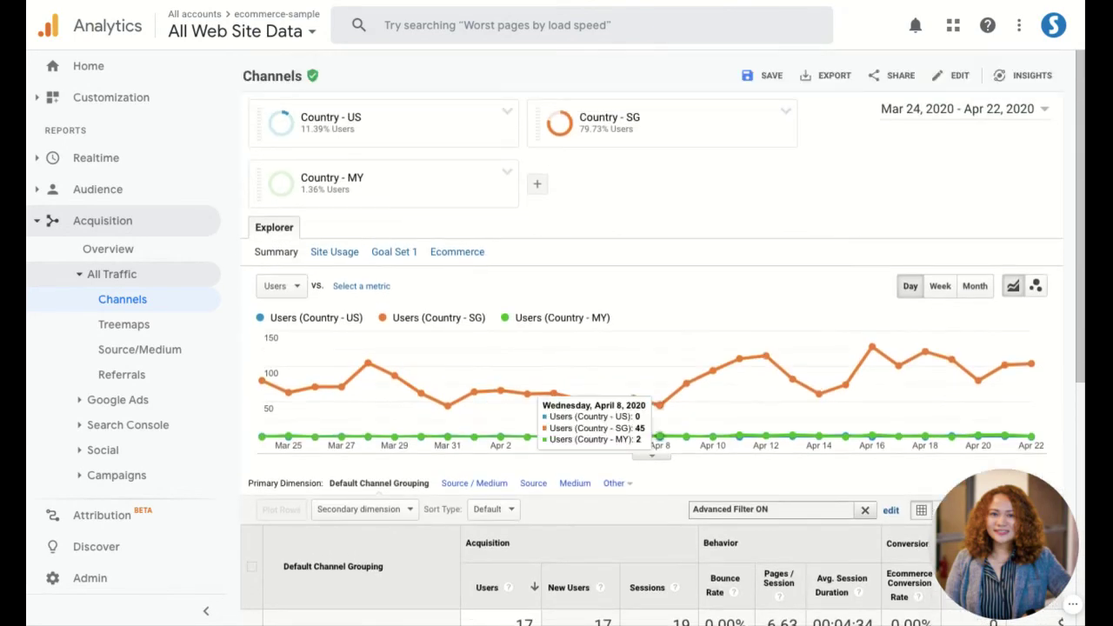
pyautogui.click(883, 80)
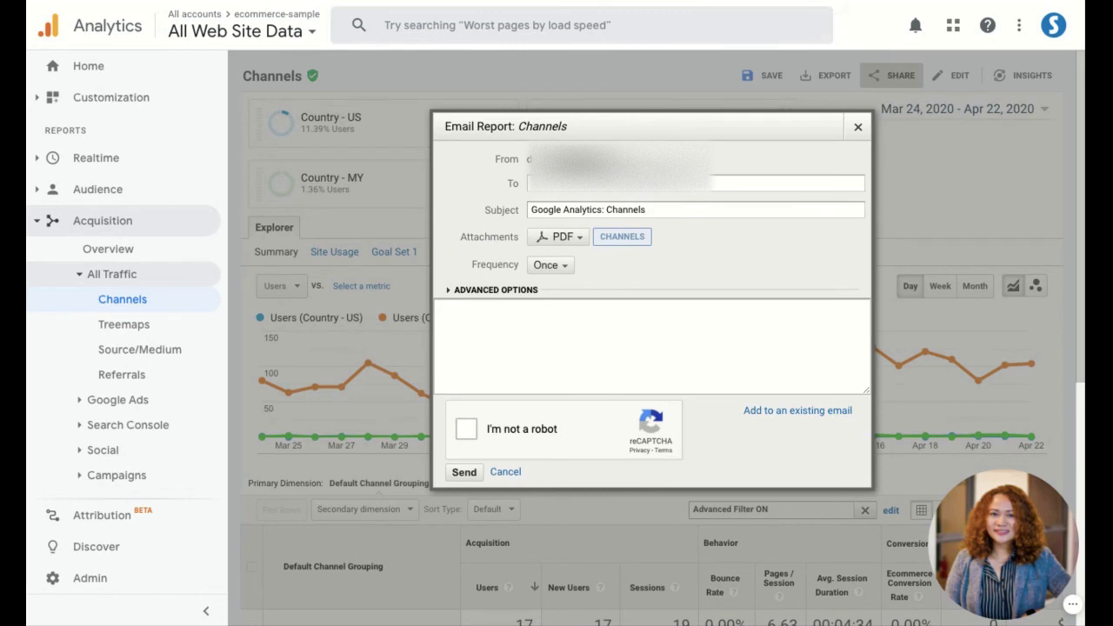
pyautogui.click(582, 182)
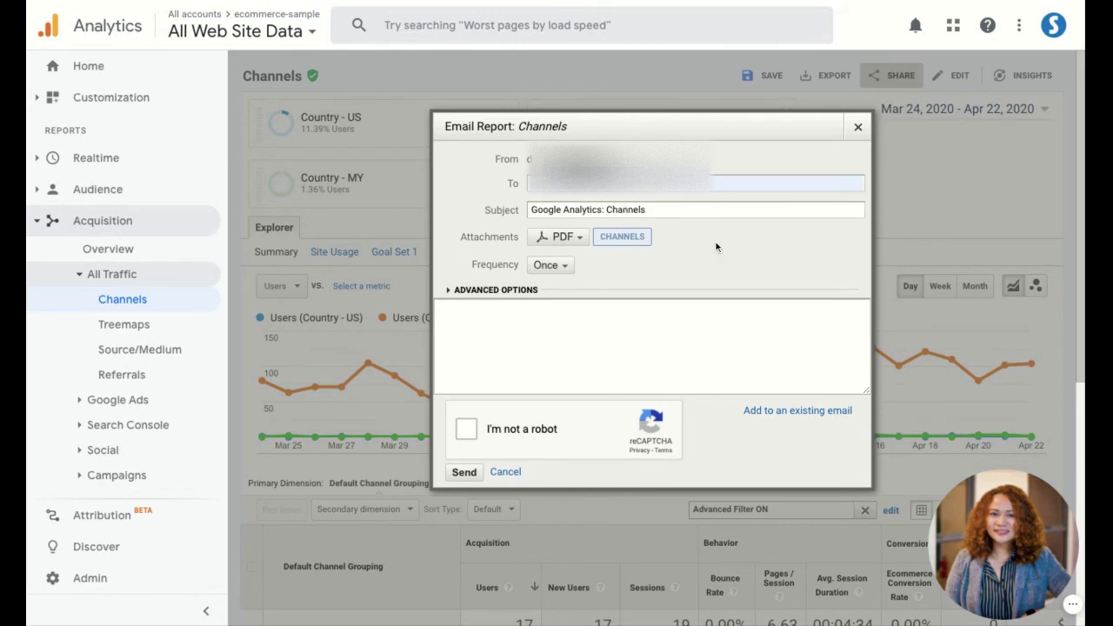
# - Replace the email's subject with "Organic Search Traffic by Country"
pyautogui.moveTo(528, 210); pyautogui.dragTo(670, 203)
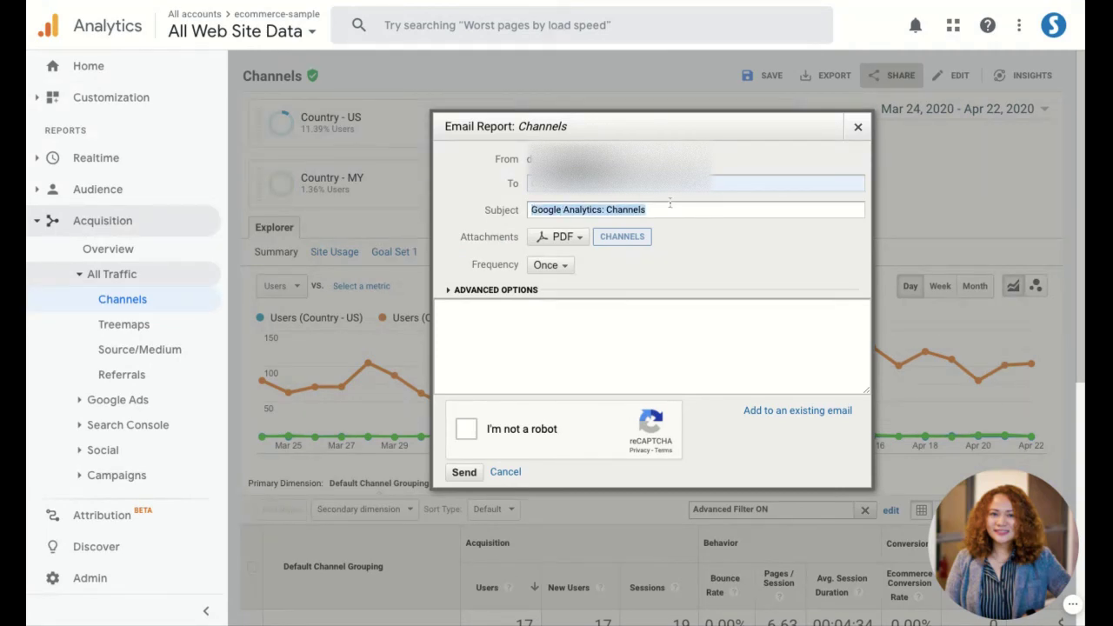
pyautogui.write('Country O')
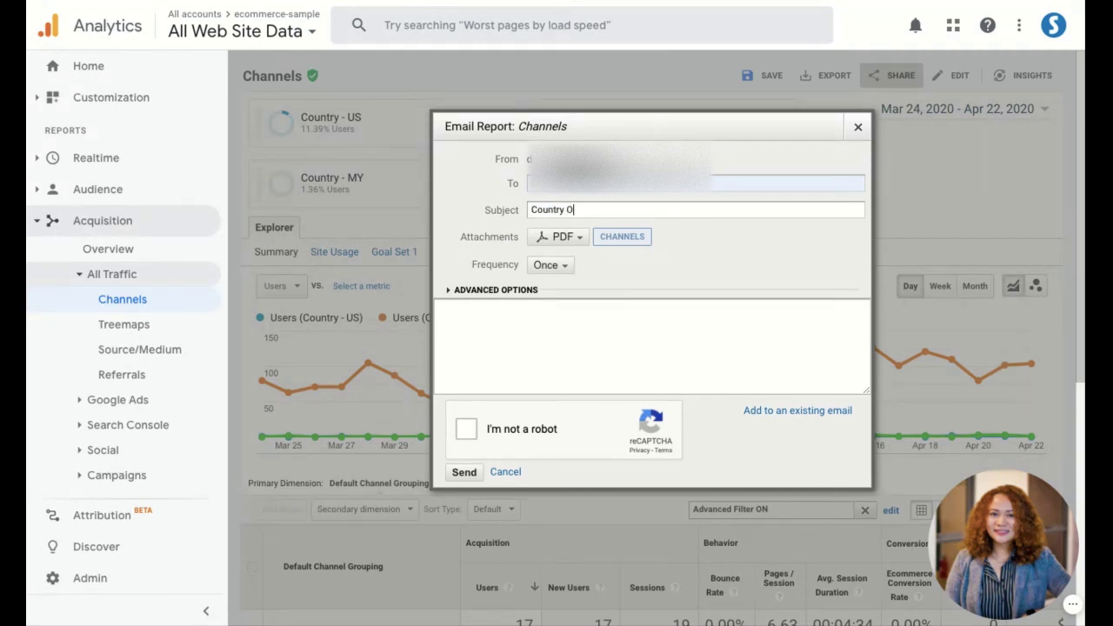
pyautogui.write('rganic Search Traffic')
pyautogui.doubleClick(546, 210)
pyautogui.press('BackSpace')
pyautogui.write('by Country')
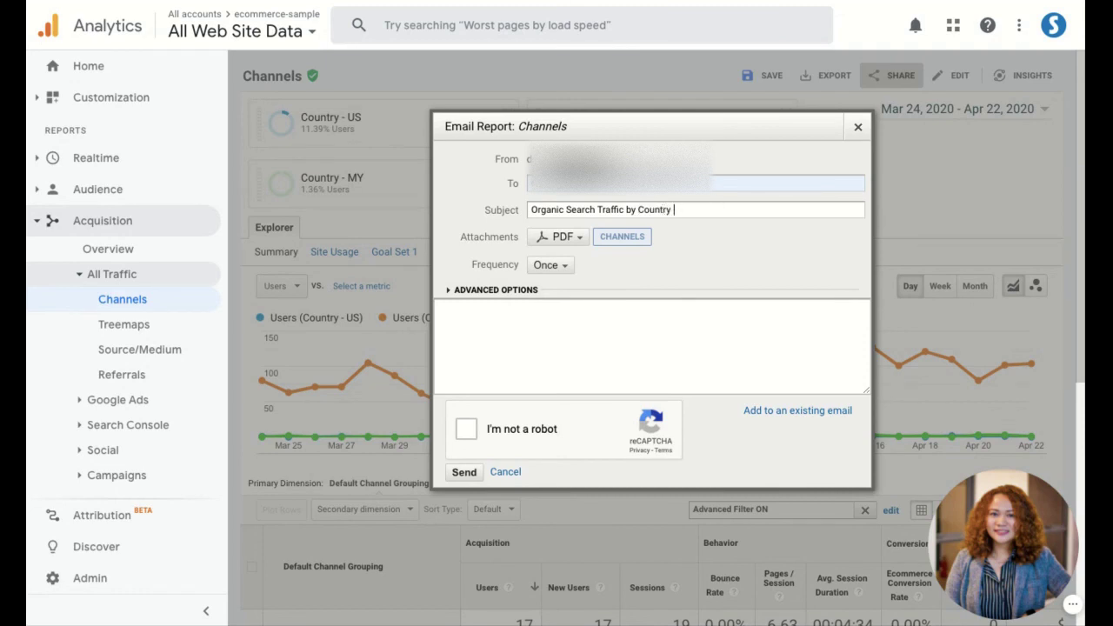
# - Set the report email's frequency to Daily, with an active period of 6 months in the advanced options
pyautogui.click(724, 290)
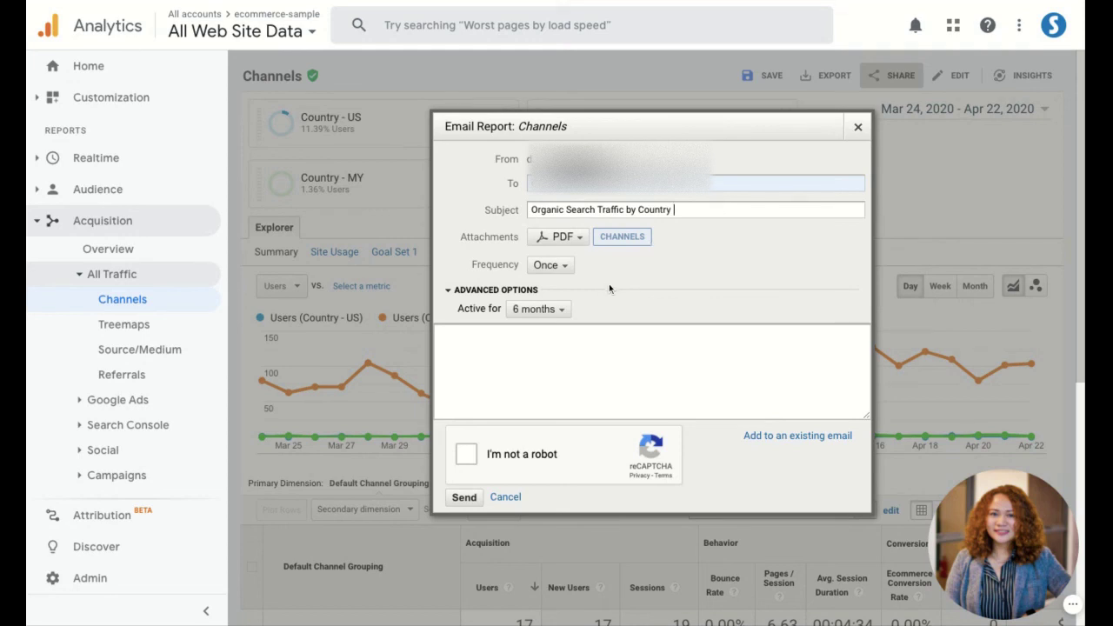
pyautogui.click(554, 272)
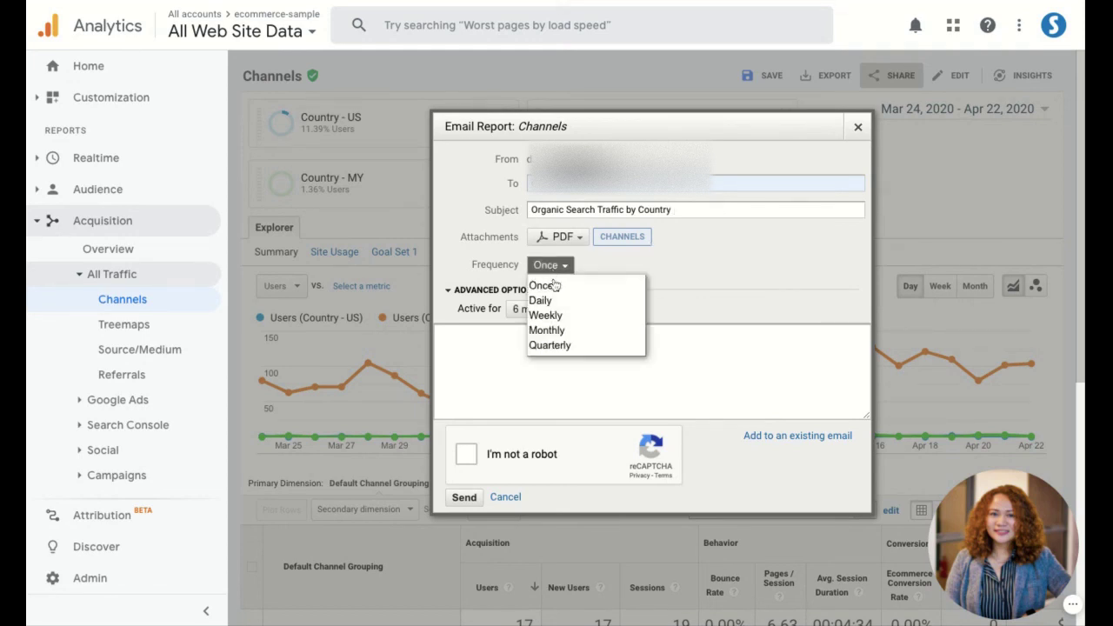
pyautogui.click(560, 304)
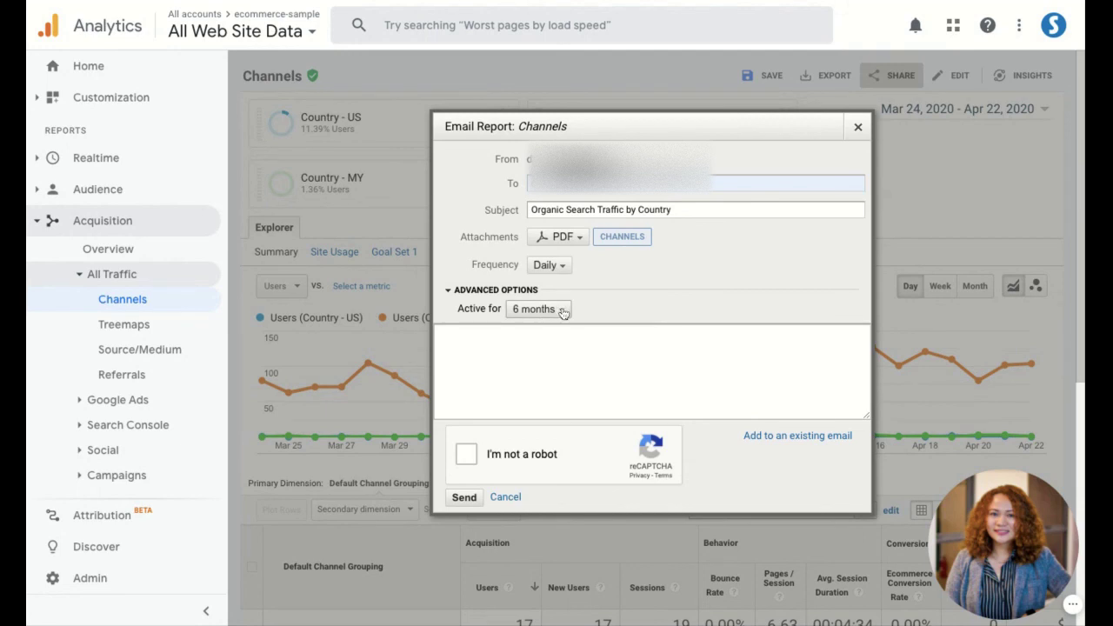
pyautogui.click(561, 309)
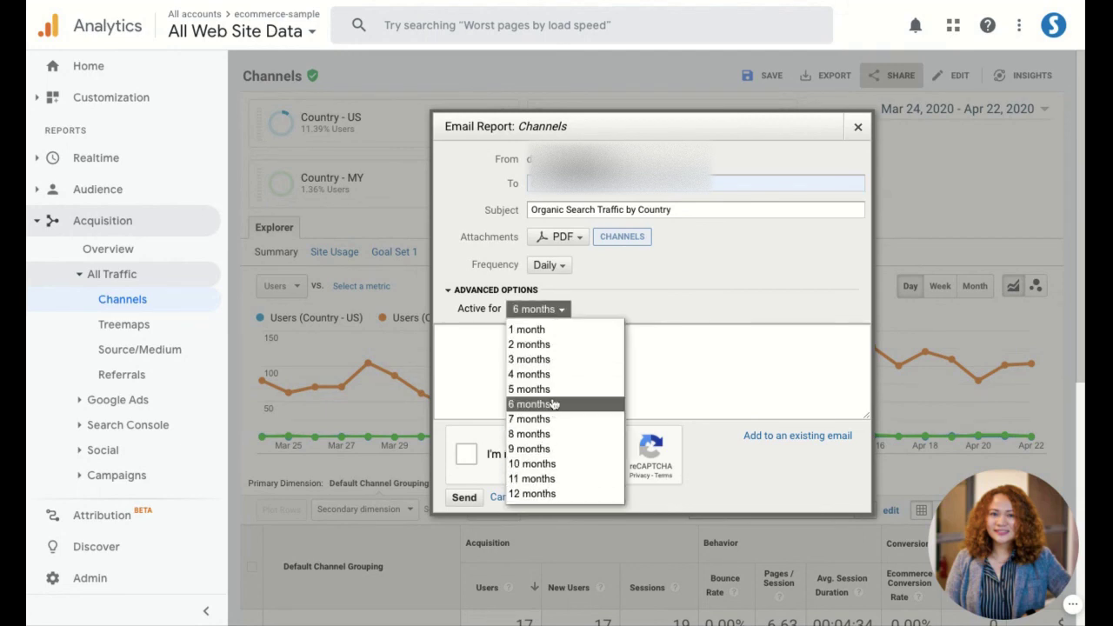
# - Write the message "Here are the report" in the email body and tick the "I'm not a robot" check
pyautogui.click(790, 377)
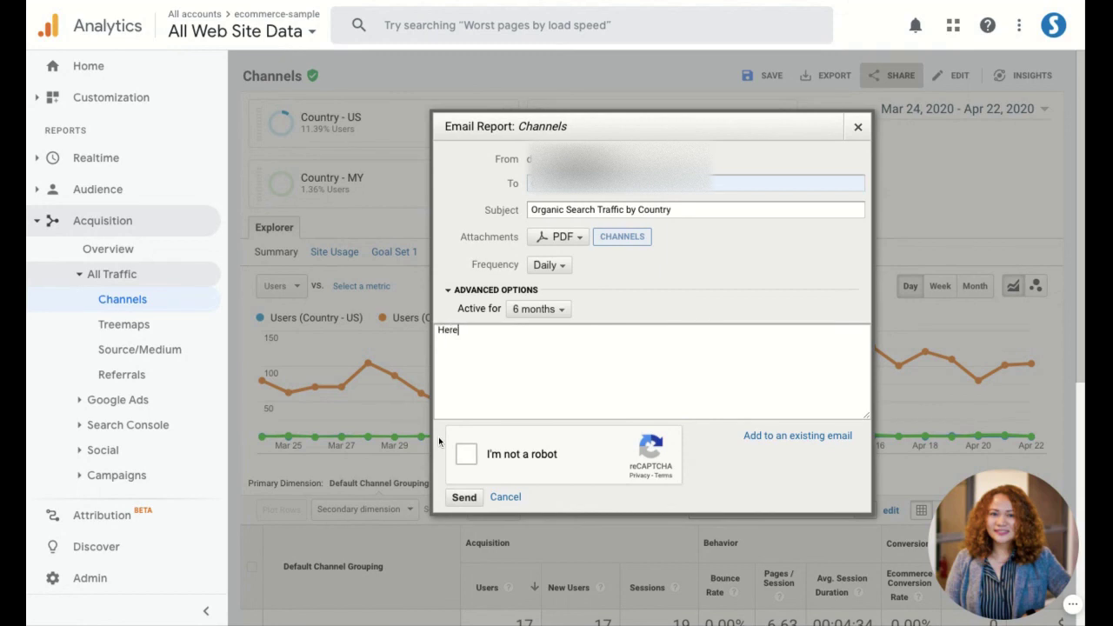
pyautogui.write('Here are the report')
pyautogui.click(469, 459)
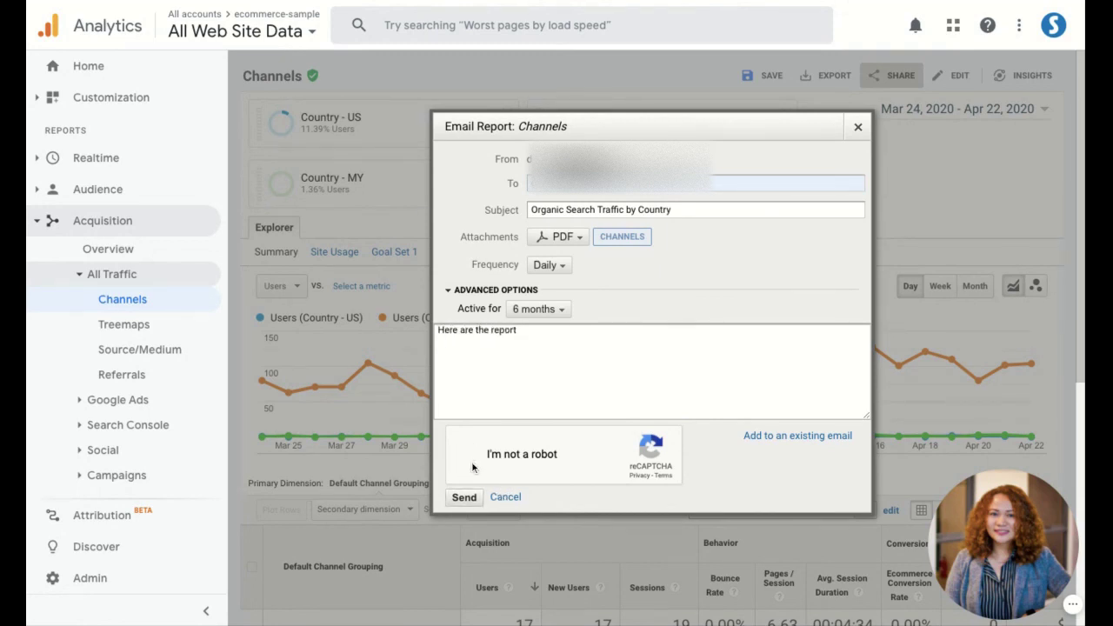